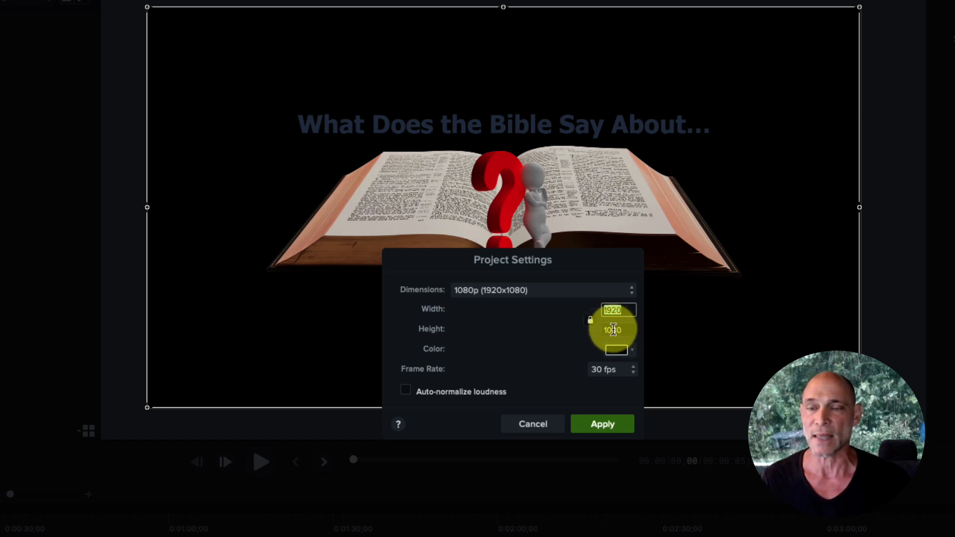
- Change the project's canvas color from the color wheel to a light grey and apply the project settings
{"action": "left_click", "coordinate": [617, 351]}
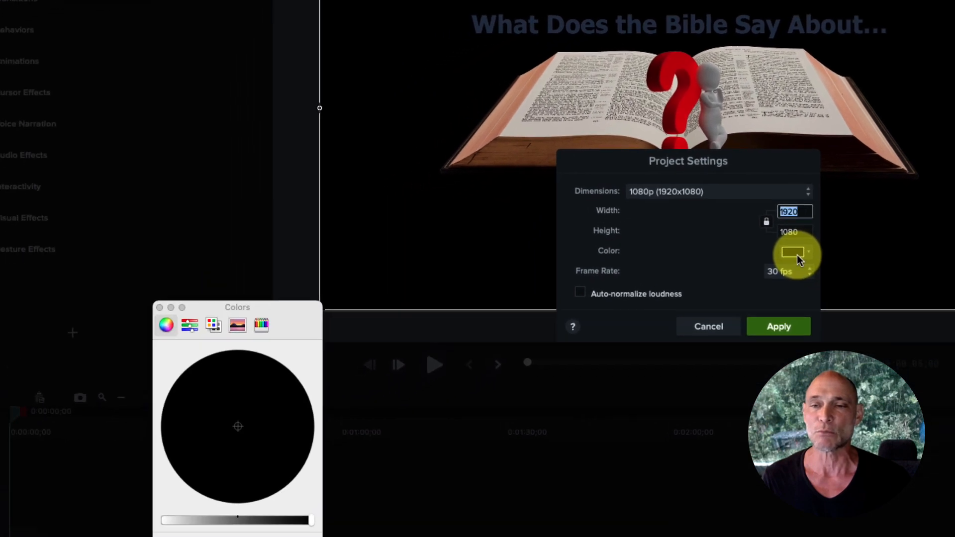
{"action": "left_click", "coordinate": [269, 493]}
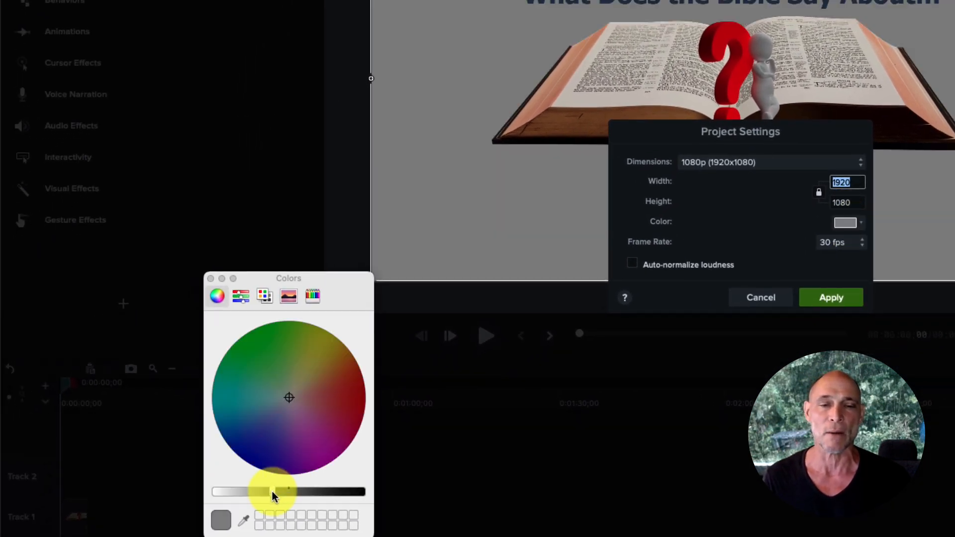
{"action": "left_click_drag", "start_coordinate": [272, 492], "coordinate": [240, 495]}
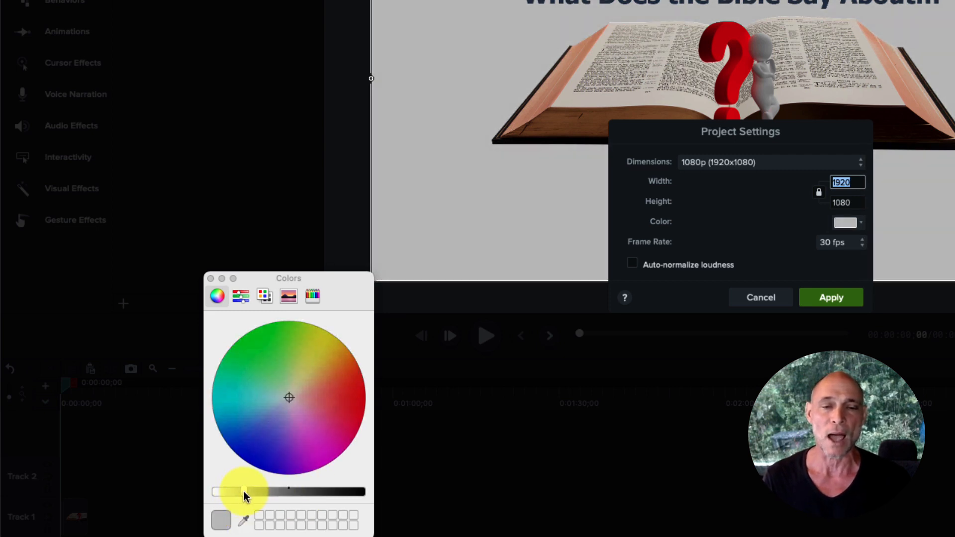
{"action": "left_click_drag", "start_coordinate": [243, 491], "coordinate": [236, 492]}
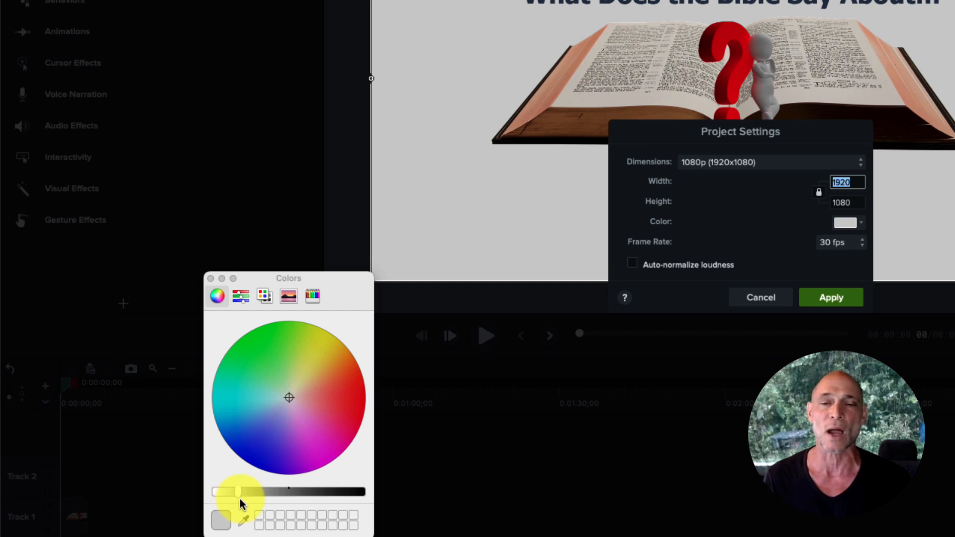
{"action": "left_click", "coordinate": [831, 298]}
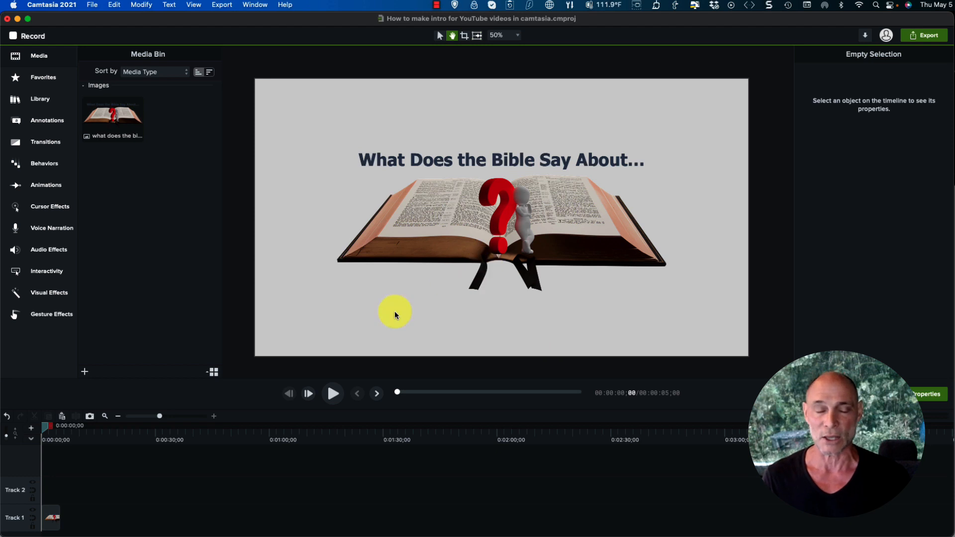
- Set the duration of the Bible image clip on Track 1 to 7 seconds
{"action": "right_click", "coordinate": [52, 524]}
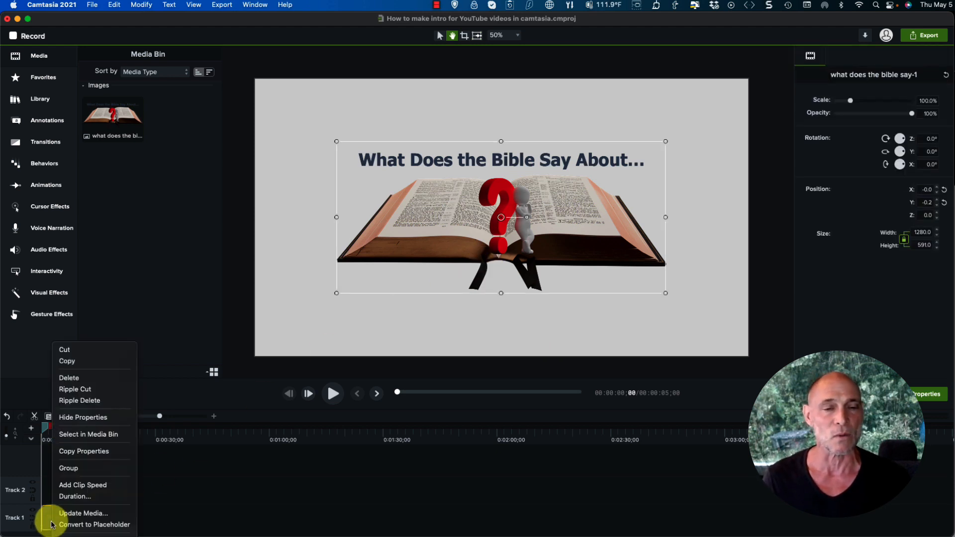
{"action": "left_click", "coordinate": [64, 495]}
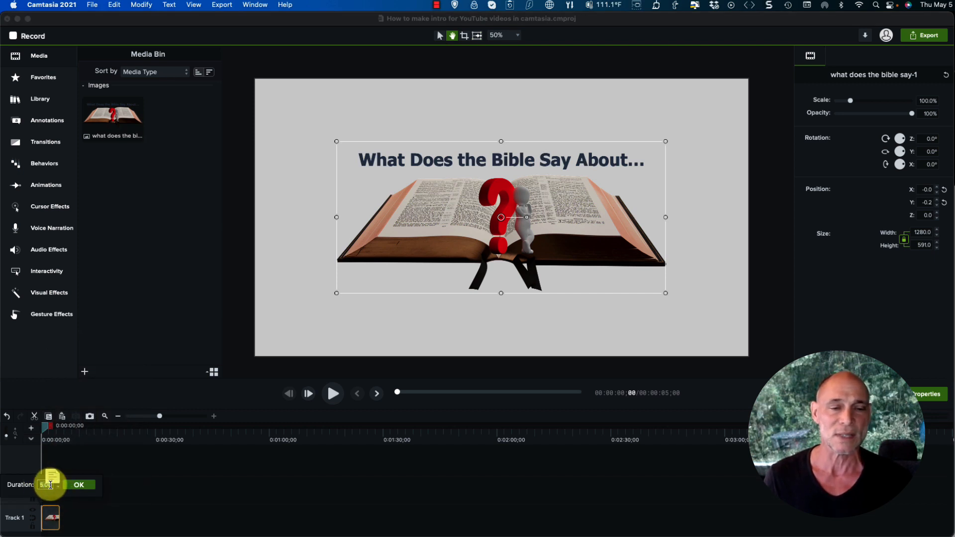
{"action": "type", "text": "7"}
{"action": "key", "text": "Return"}
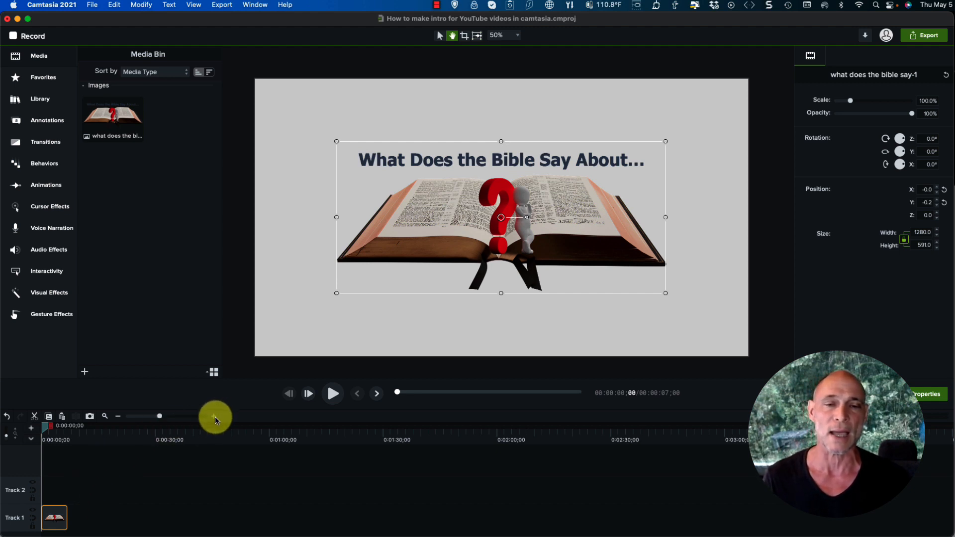
- Add a Custom animation to the Bible image clip, with its arrow ending at about 0:00:01;10
{"action": "left_click_drag", "start_coordinate": [159, 415], "coordinate": [187, 416]}
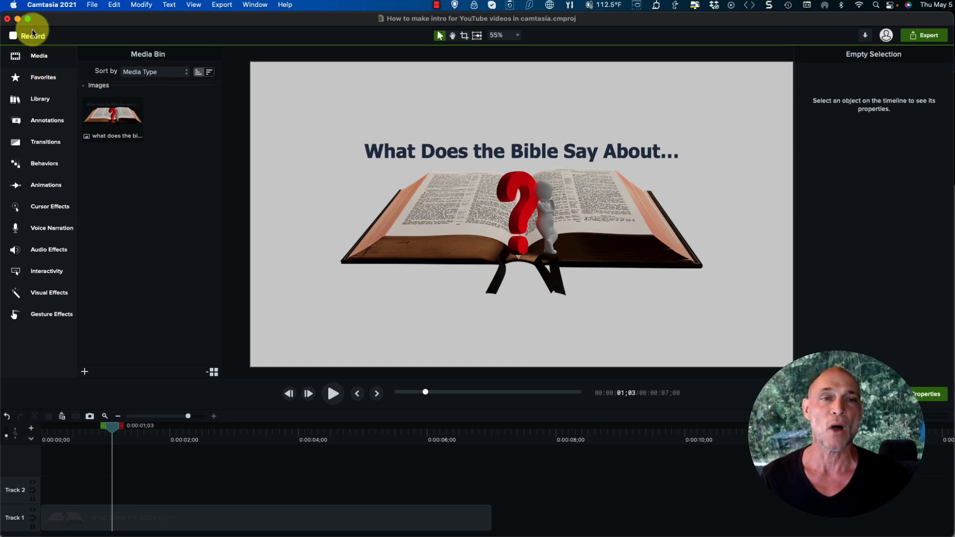
{"action": "left_click", "coordinate": [43, 185]}
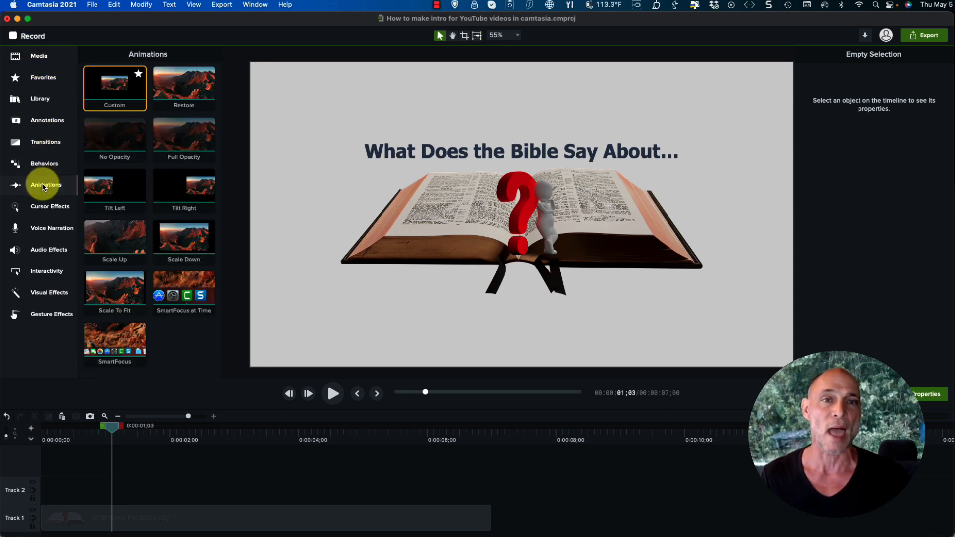
{"action": "left_click_drag", "start_coordinate": [102, 85], "coordinate": [126, 517]}
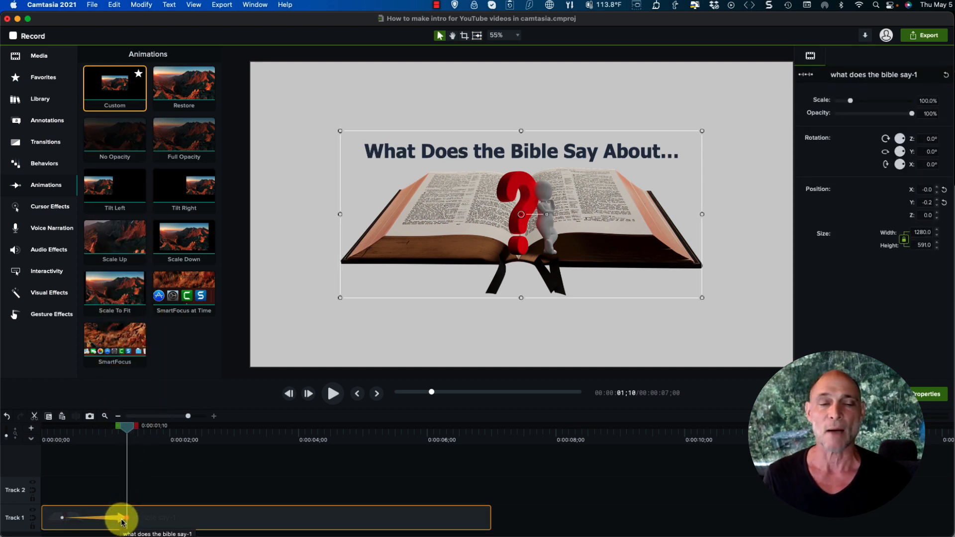
{"action": "left_click_drag", "start_coordinate": [122, 520], "coordinate": [129, 521]}
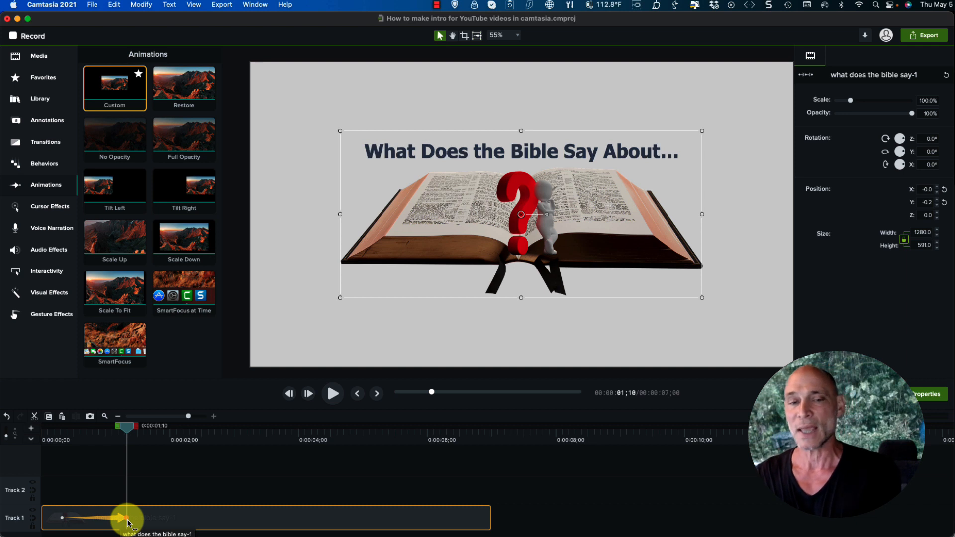
- Set the image's scale to 1% at the start of the animation and scrub through to check the growth
{"action": "left_click", "coordinate": [62, 518]}
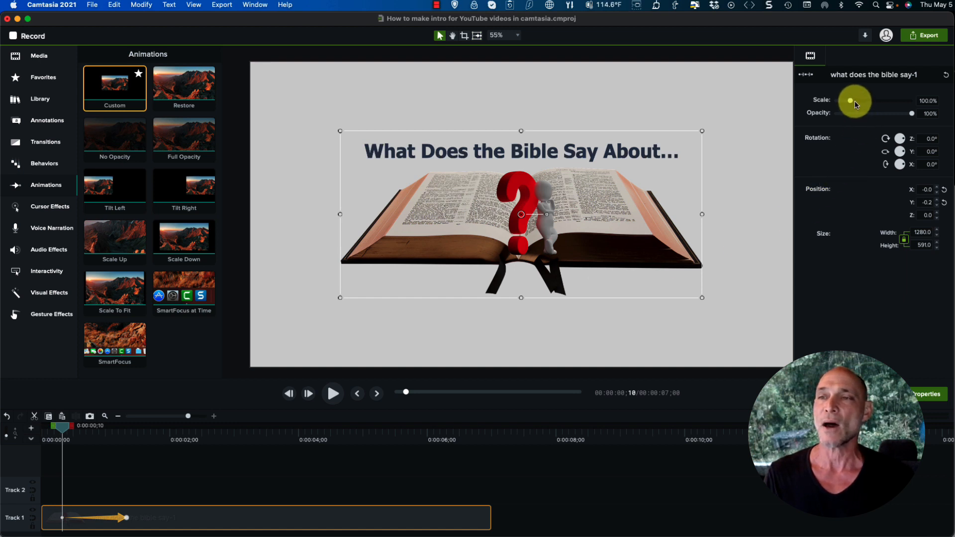
{"action": "left_click_drag", "start_coordinate": [851, 102], "coordinate": [819, 105]}
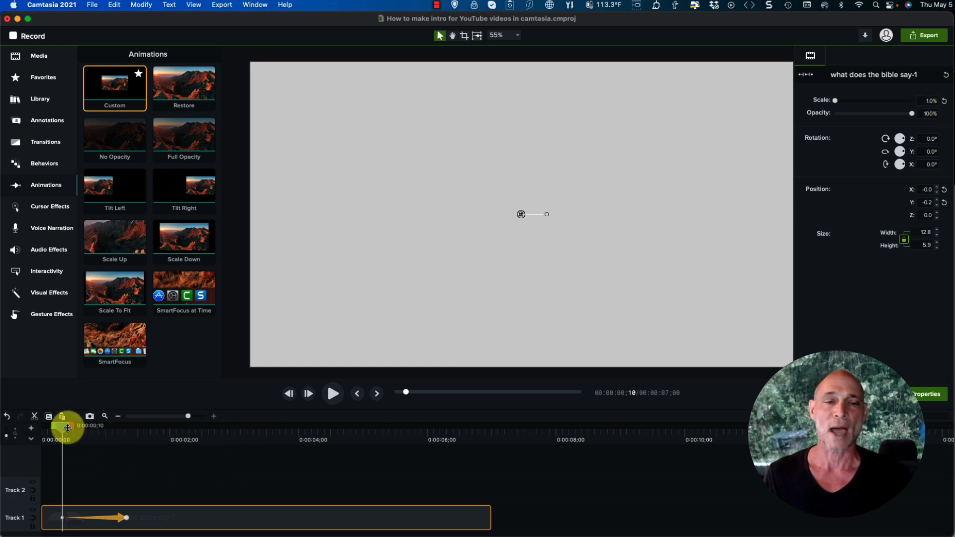
{"action": "left_click_drag", "start_coordinate": [62, 426], "coordinate": [162, 442]}
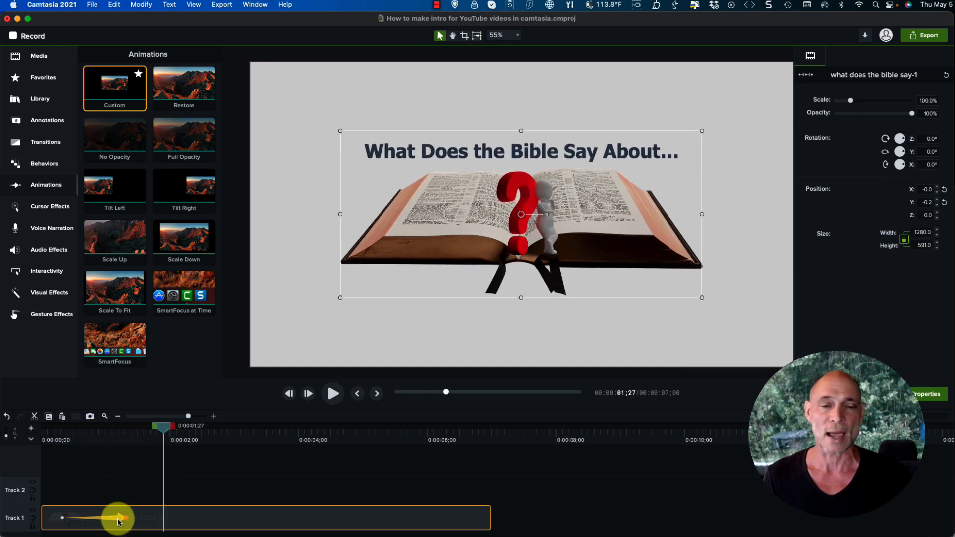
- Move the animation arrow to the start of the clip and extend its end to about 0:00:02;10
{"action": "left_click_drag", "start_coordinate": [117, 516], "coordinate": [98, 523]}
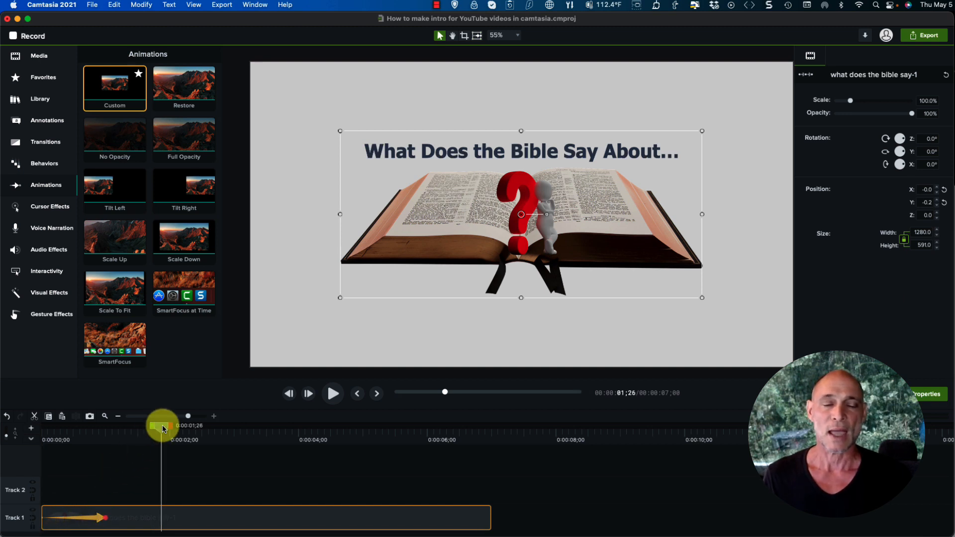
{"action": "left_click_drag", "start_coordinate": [161, 426], "coordinate": [81, 428]}
{"action": "left_click_drag", "start_coordinate": [106, 521], "coordinate": [190, 521]}
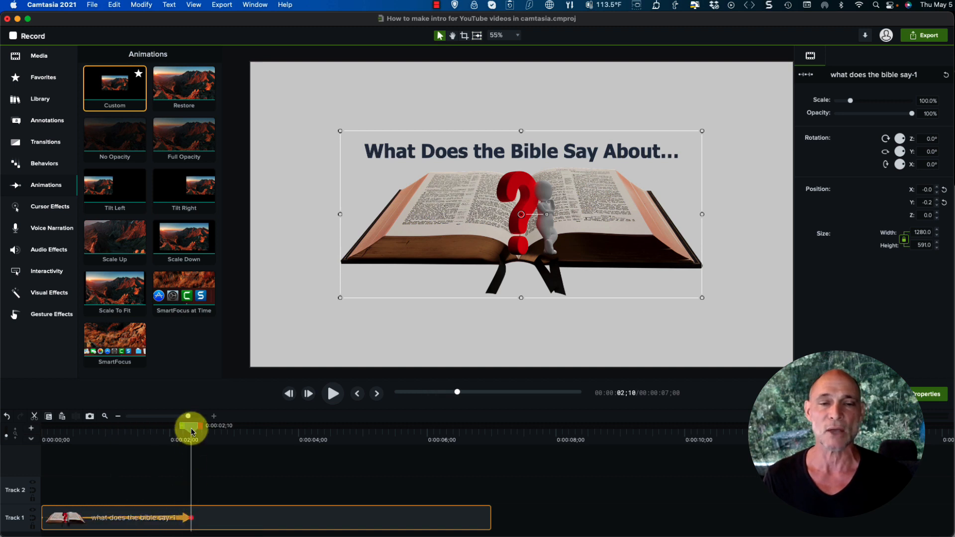
- Play the timeline from the beginning to preview the image's scale-up animation
{"action": "left_click_drag", "start_coordinate": [188, 429], "coordinate": [34, 430]}
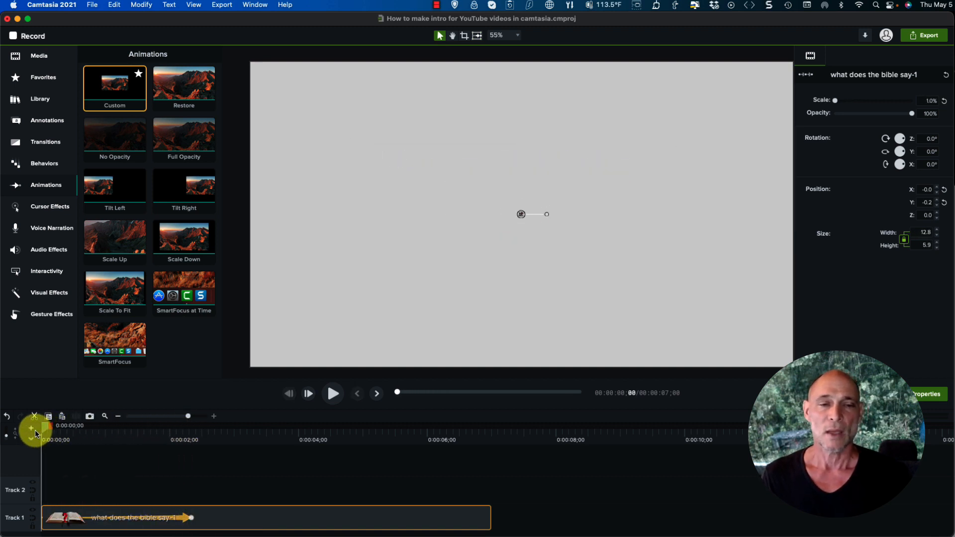
{"action": "left_click", "coordinate": [333, 393]}
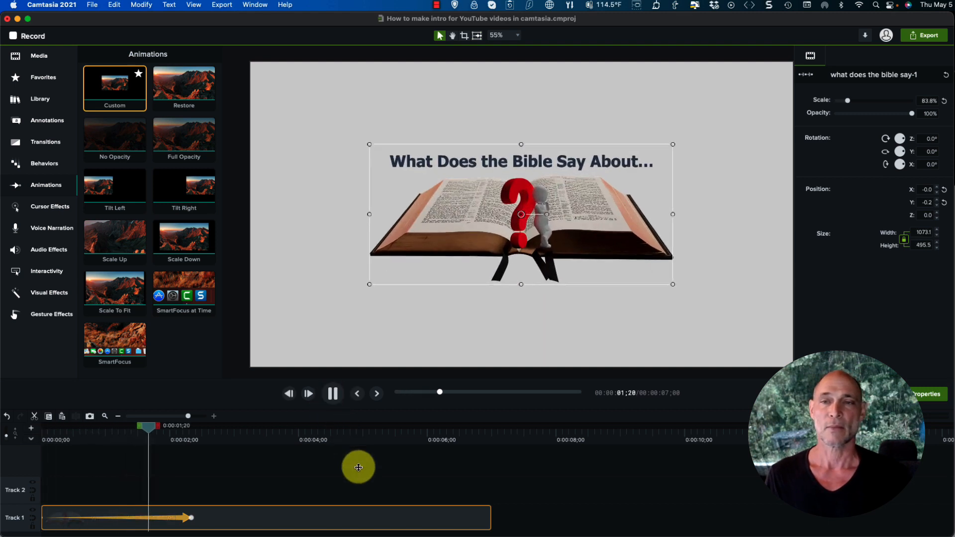
{"action": "left_click", "coordinate": [332, 394]}
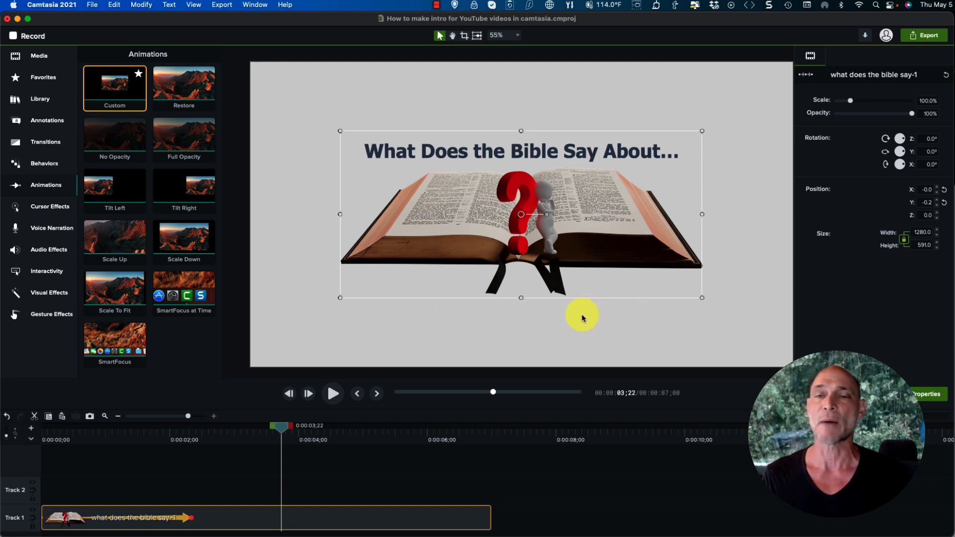
- Move the Bible image straight up on the canvas to a Y position of about 128, and deselect it
{"action": "left_click_drag", "start_coordinate": [521, 218], "coordinate": [519, 186]}
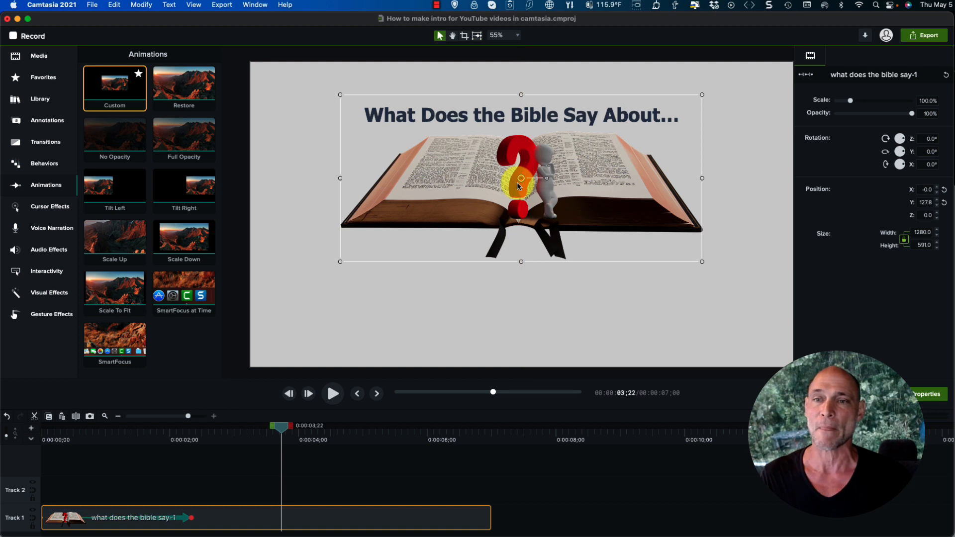
{"action": "left_click", "coordinate": [506, 309]}
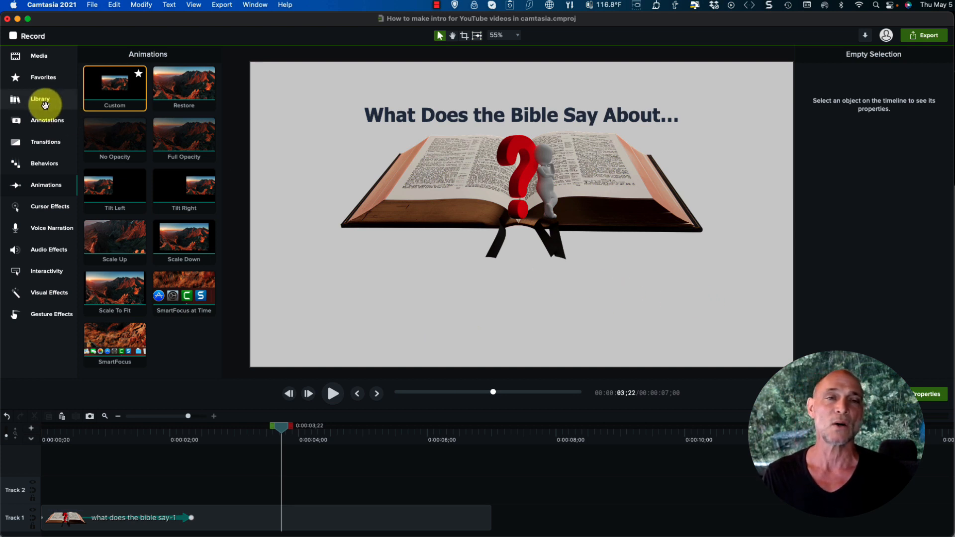
- Add a plain text callout below the book and resize its box to the image's width with a slightly reduced height
{"action": "left_click", "coordinate": [44, 121]}
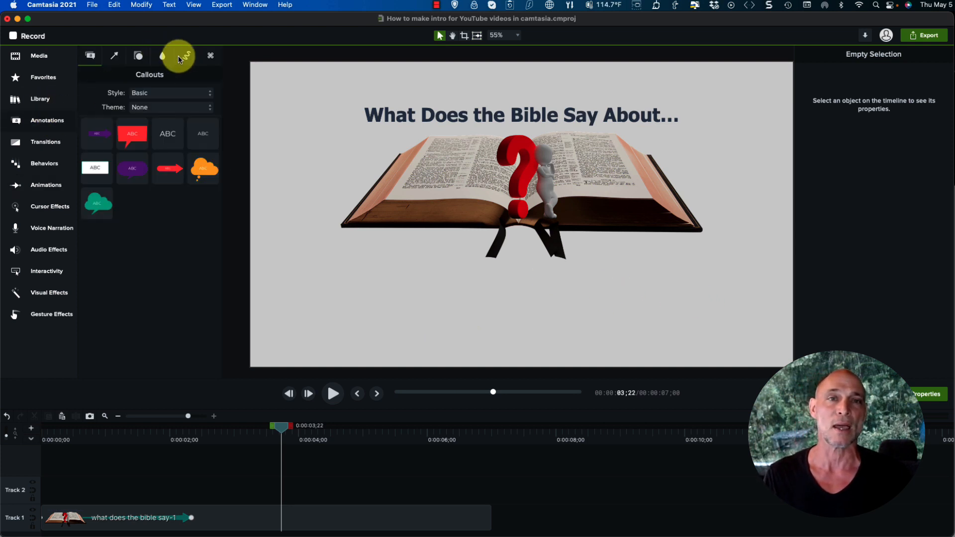
{"action": "left_click_drag", "start_coordinate": [169, 133], "coordinate": [525, 307]}
{"action": "left_click_drag", "start_coordinate": [465, 308], "coordinate": [341, 305]}
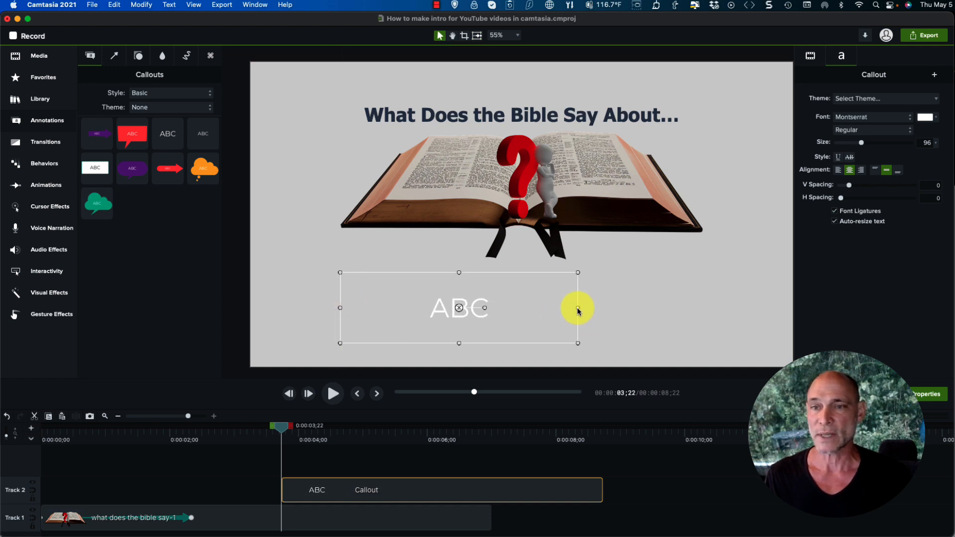
{"action": "left_click_drag", "start_coordinate": [578, 308], "coordinate": [702, 308]}
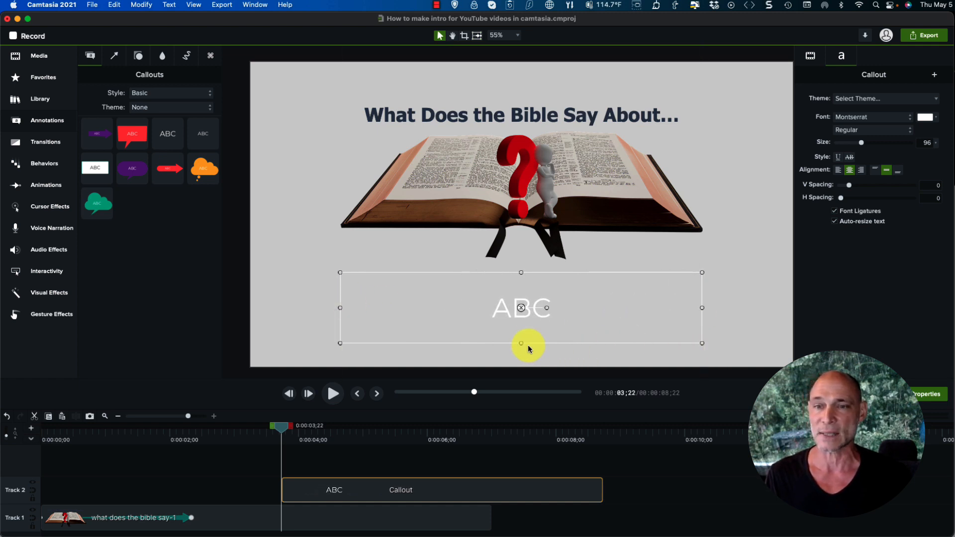
{"action": "left_click_drag", "start_coordinate": [520, 343], "coordinate": [521, 332]}
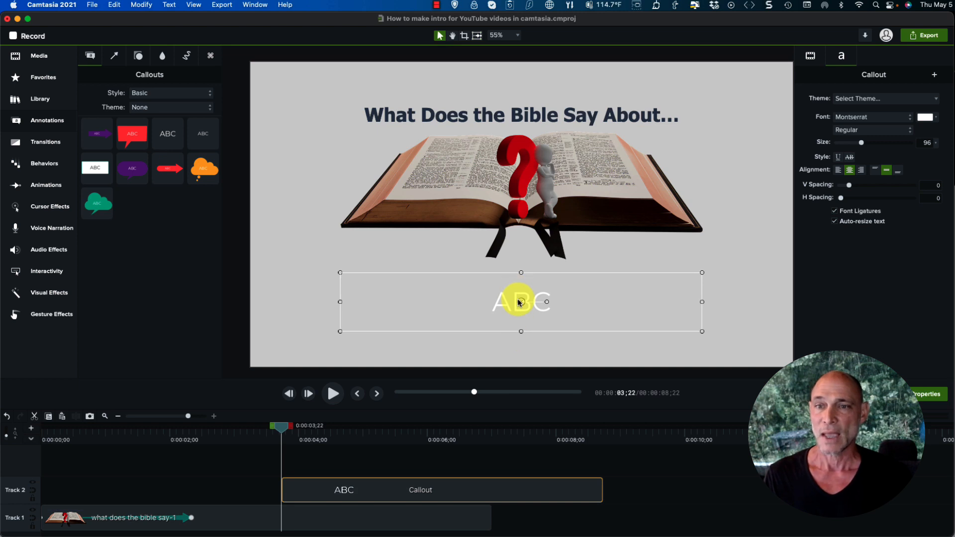
- Replace the callout's placeholder text with "Celebrating Birthdays in Heaven"
{"action": "right_click", "coordinate": [519, 302]}
{"action": "left_click", "coordinate": [545, 364]}
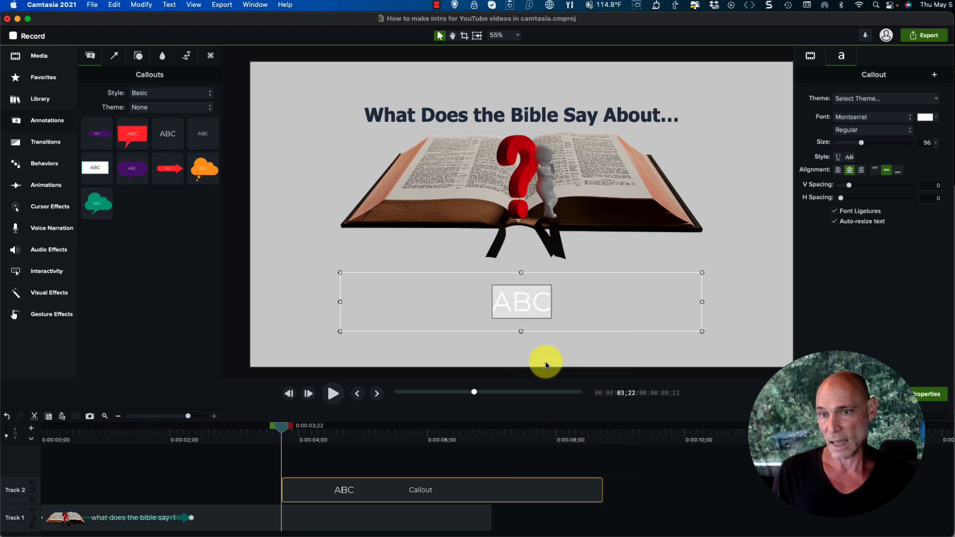
{"action": "type", "text": "Birth"}
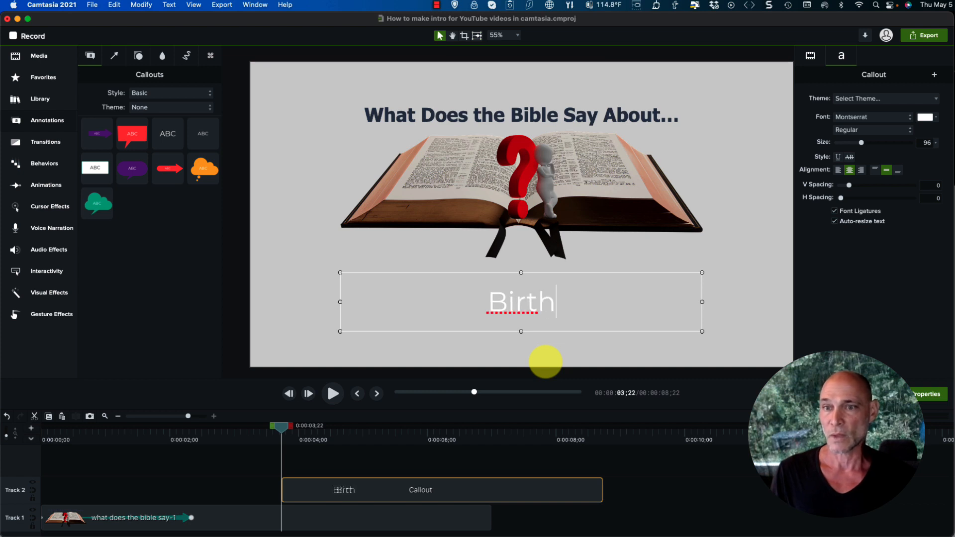
{"action": "type", "text": "days in"}
{"action": "type", "text": "Heaven"}
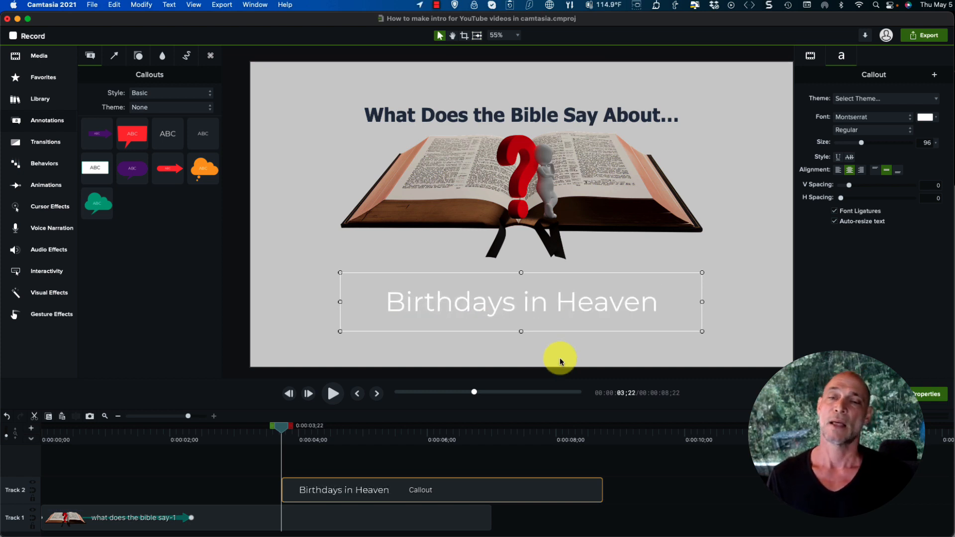
{"action": "left_click", "coordinate": [386, 305]}
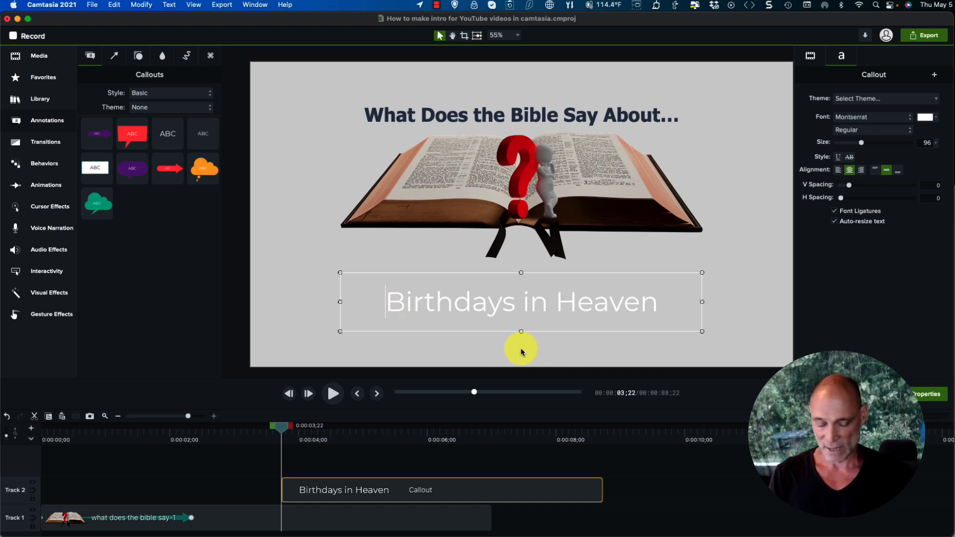
{"action": "type", "text": "Celebrat"}
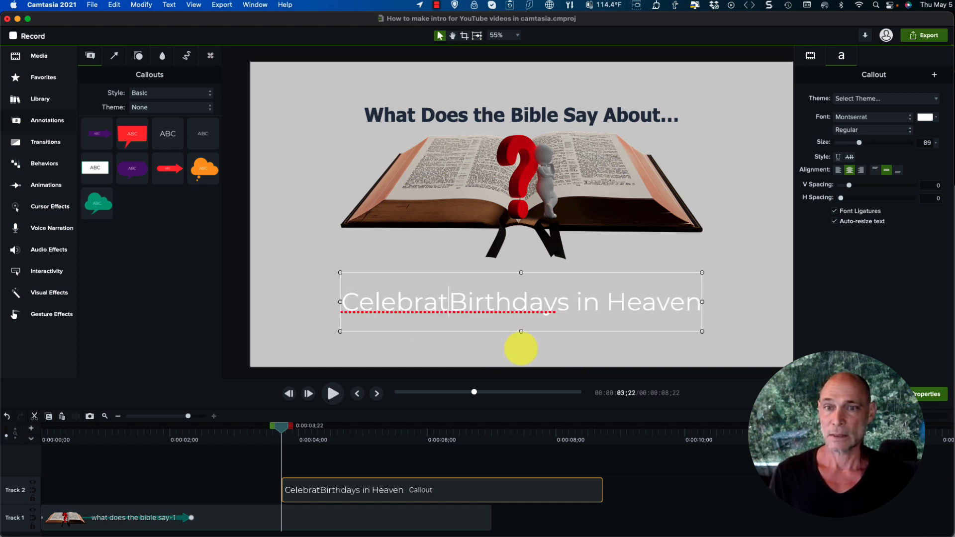
{"action": "type", "text": "ing"}
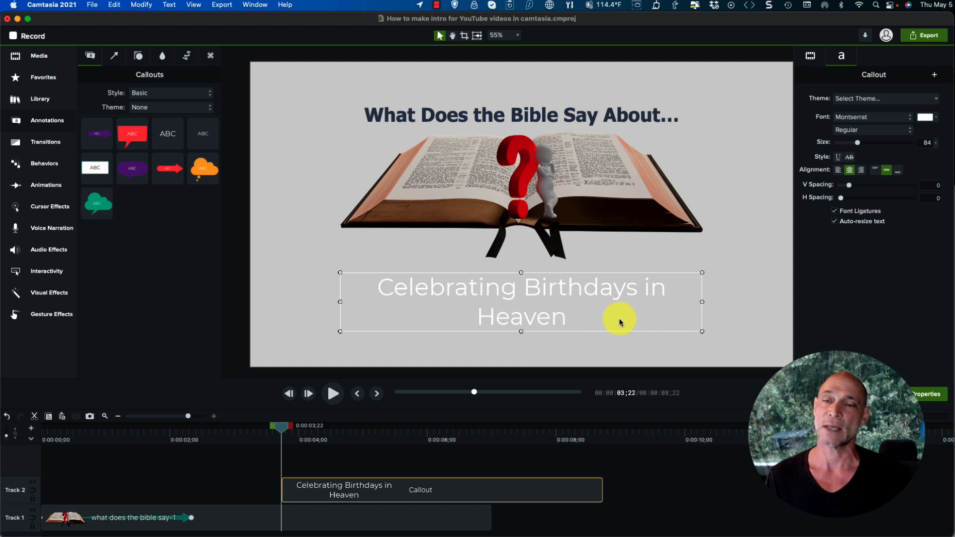
- Try widening the title callout's box until the text fits on one line, and return the box to the image's width
{"action": "left_click", "coordinate": [703, 302]}
{"action": "left_click_drag", "start_coordinate": [702, 302], "coordinate": [739, 301]}
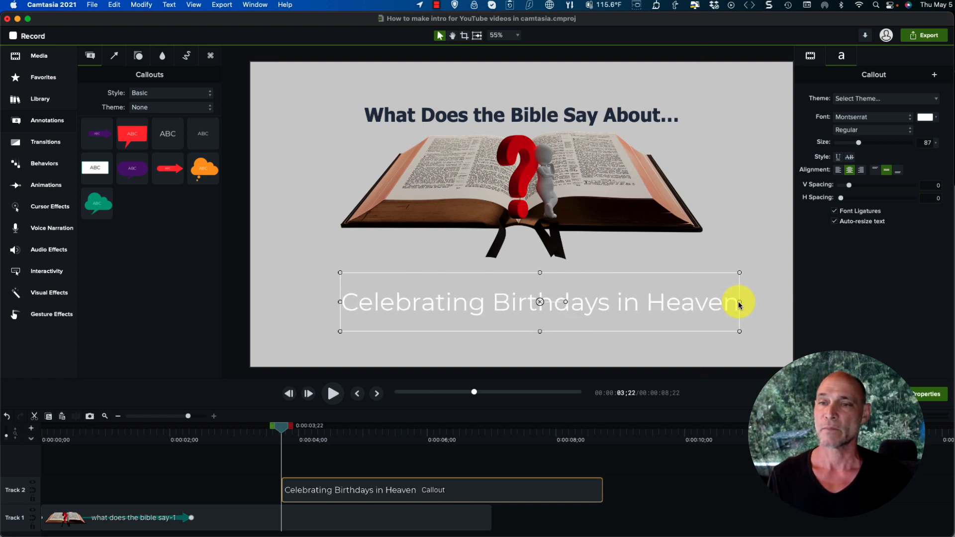
{"action": "left_click_drag", "start_coordinate": [340, 302], "coordinate": [334, 302]}
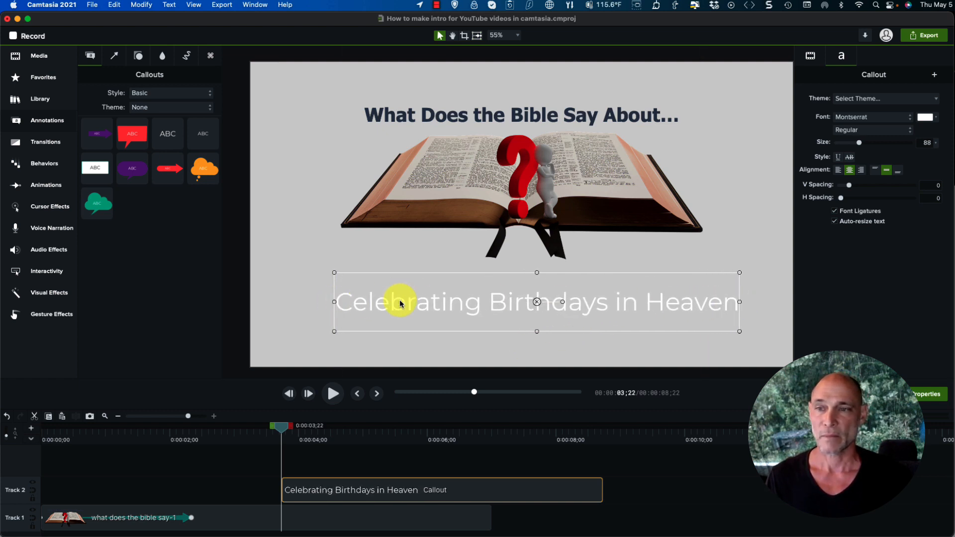
{"action": "left_click_drag", "start_coordinate": [738, 302], "coordinate": [702, 302]}
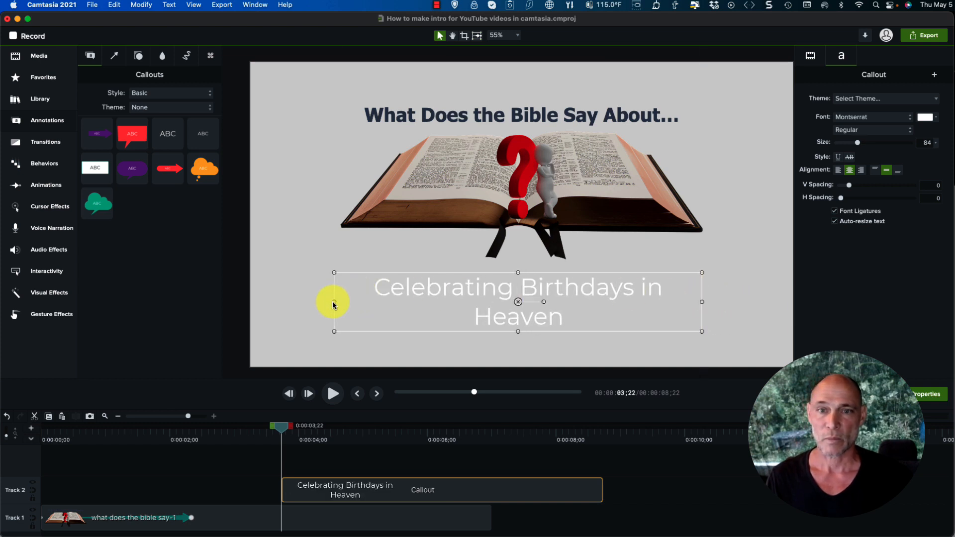
{"action": "left_click_drag", "start_coordinate": [334, 301], "coordinate": [340, 302]}
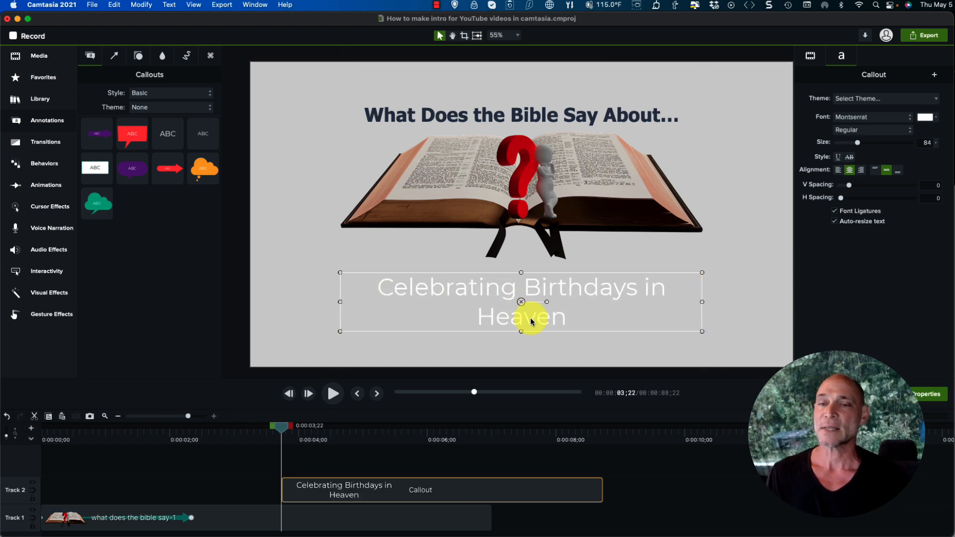
- Fit the title on one line by widening its box past both sides of the book, with a font size of 85
{"action": "right_click", "coordinate": [535, 302]}
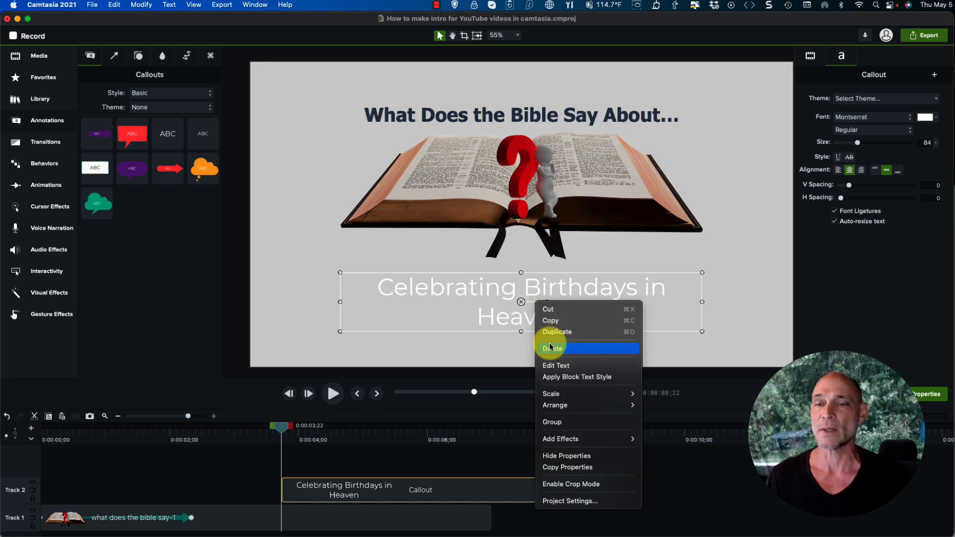
{"action": "left_click", "coordinate": [556, 366]}
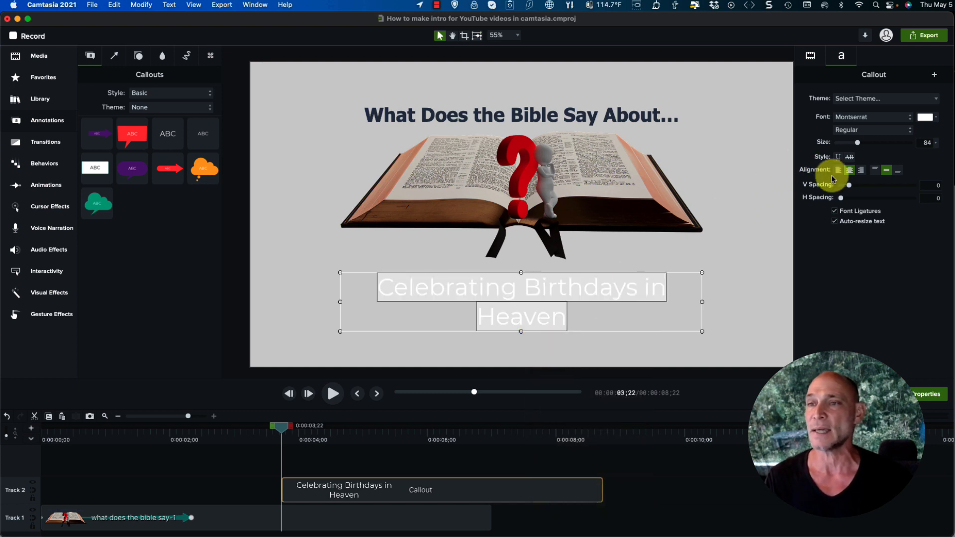
{"action": "left_click_drag", "start_coordinate": [858, 142], "coordinate": [857, 143]}
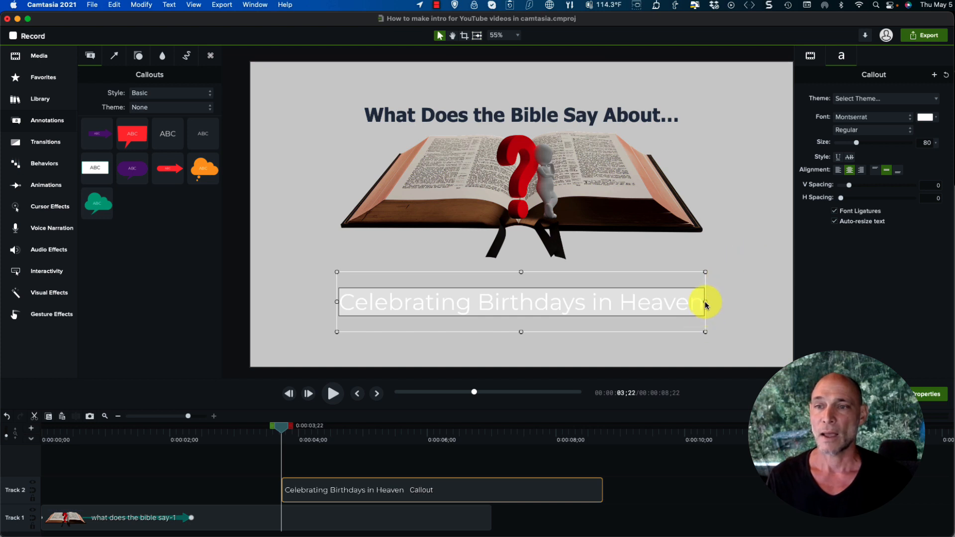
{"action": "left_click_drag", "start_coordinate": [706, 304], "coordinate": [734, 303]}
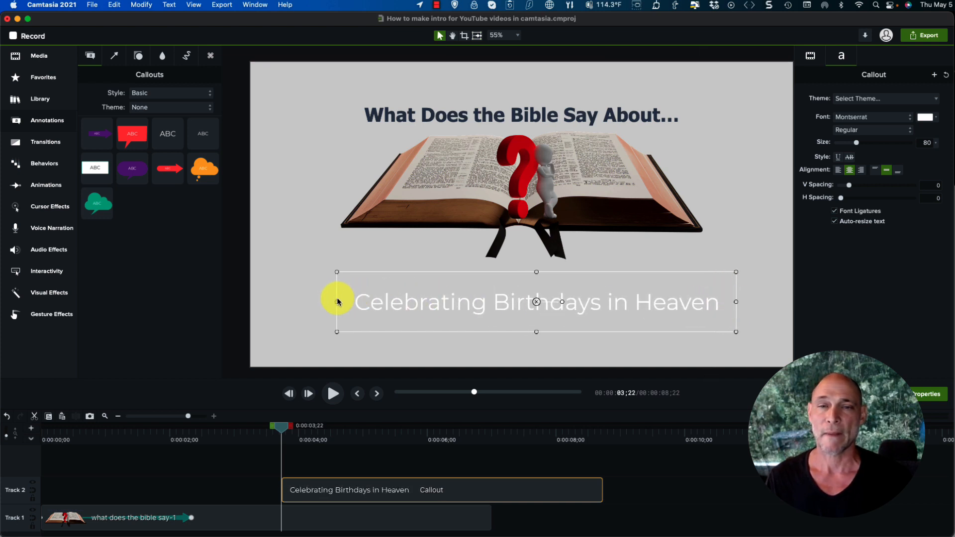
{"action": "left_click_drag", "start_coordinate": [337, 302], "coordinate": [317, 301]}
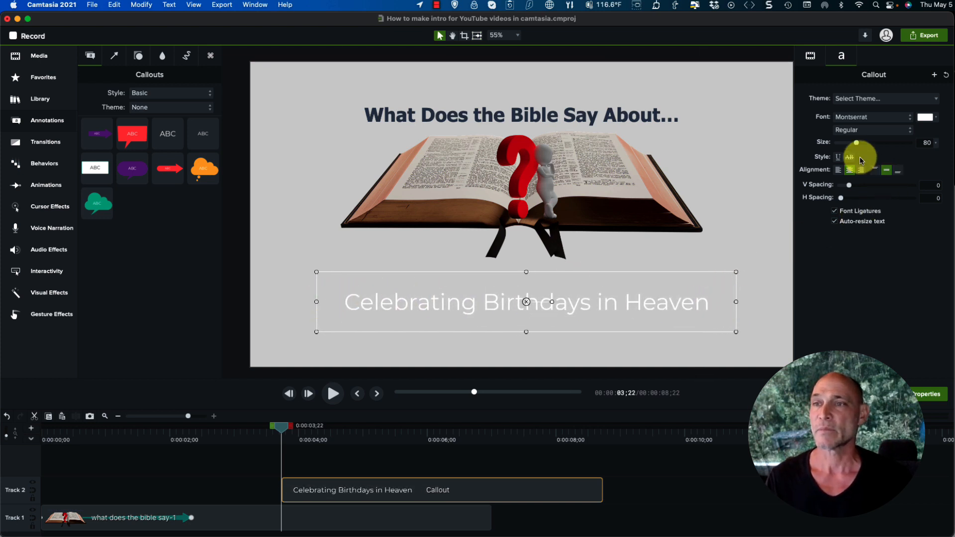
{"action": "left_click_drag", "start_coordinate": [857, 142], "coordinate": [858, 142]}
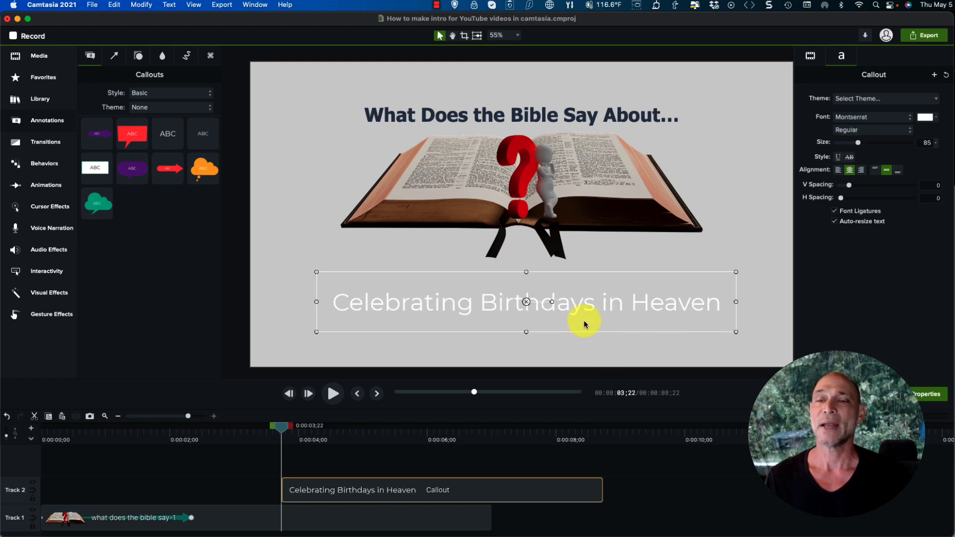
- Set the title's text colour to black and close the colour picker
{"action": "left_click", "coordinate": [928, 120]}
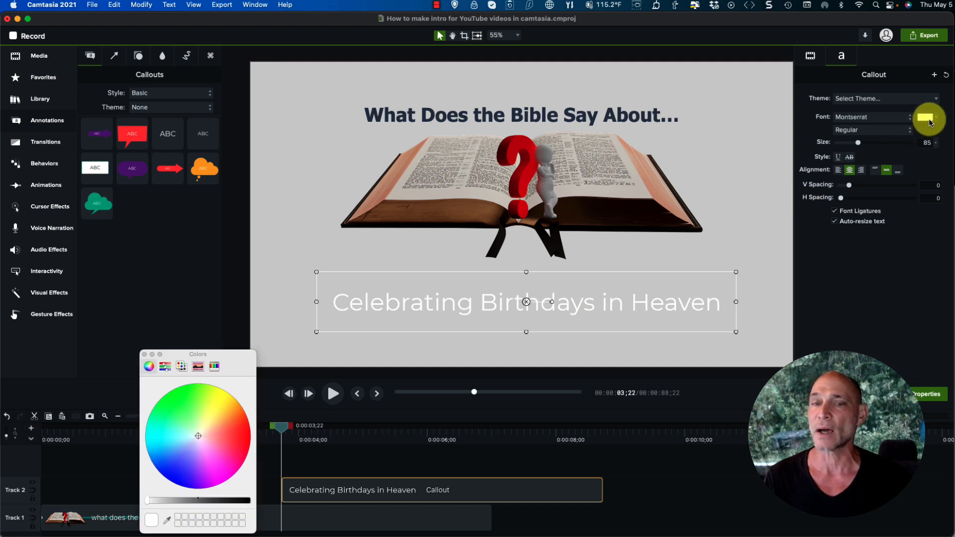
{"action": "left_click", "coordinate": [247, 501]}
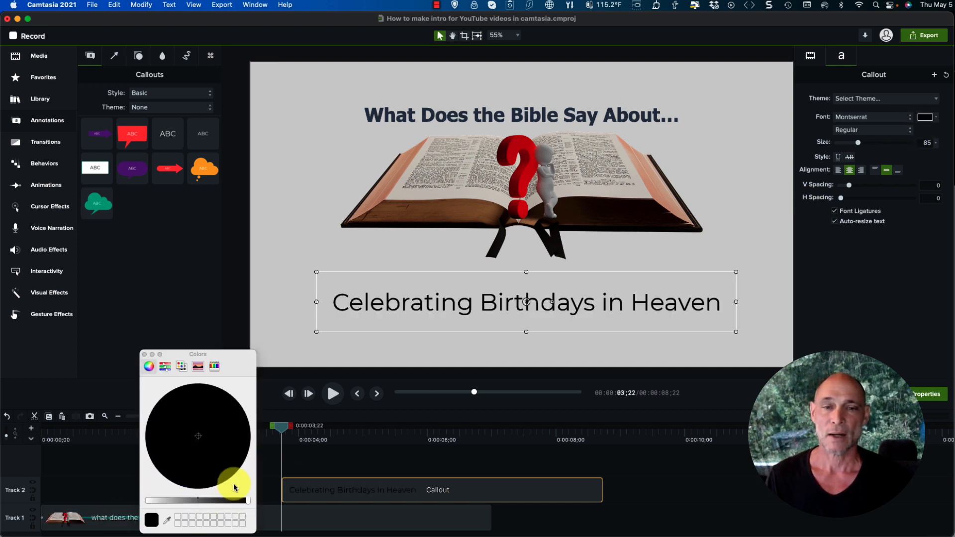
{"action": "left_click", "coordinate": [145, 355]}
{"action": "left_click", "coordinate": [654, 353]}
- Select the whole title text for editing and set its font to Tahoma
{"action": "left_click", "coordinate": [584, 312]}
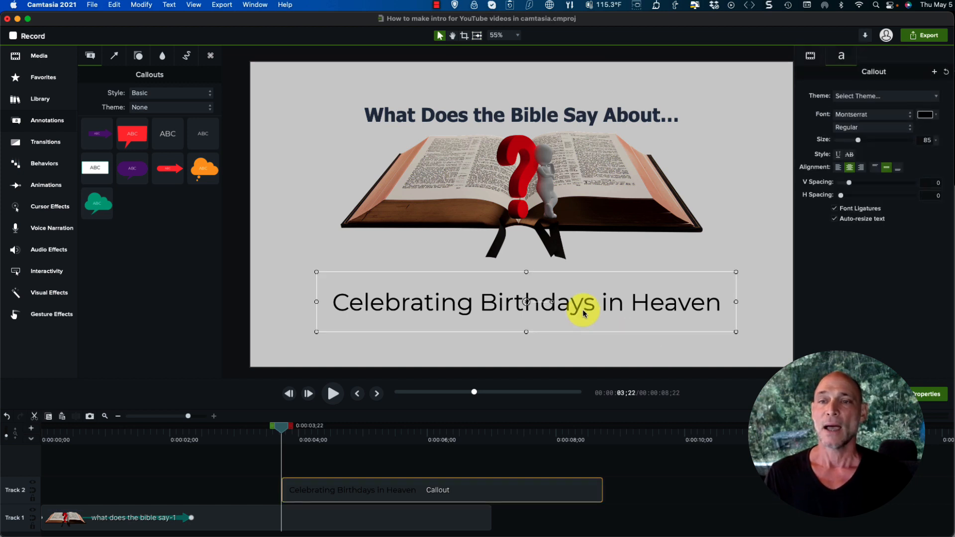
{"action": "right_click", "coordinate": [525, 307]}
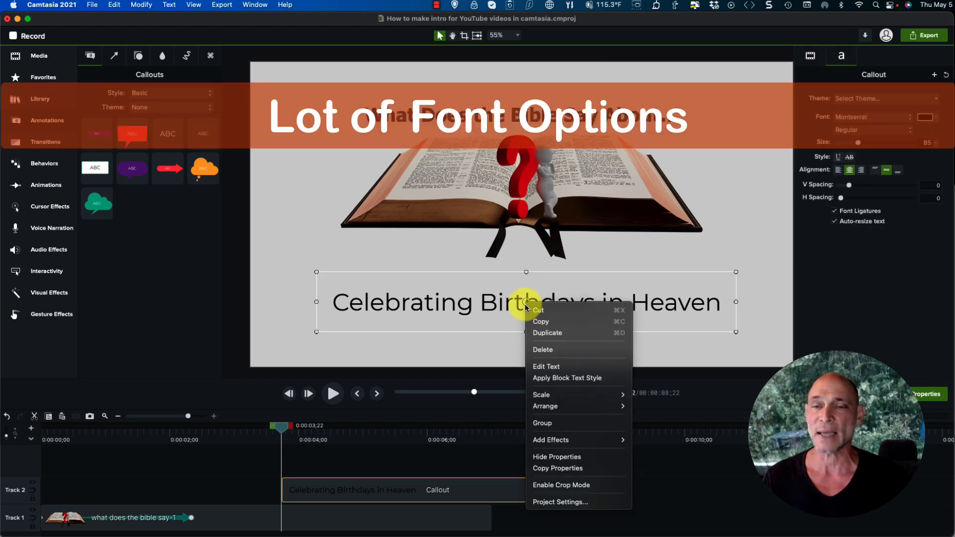
{"action": "left_click", "coordinate": [531, 365]}
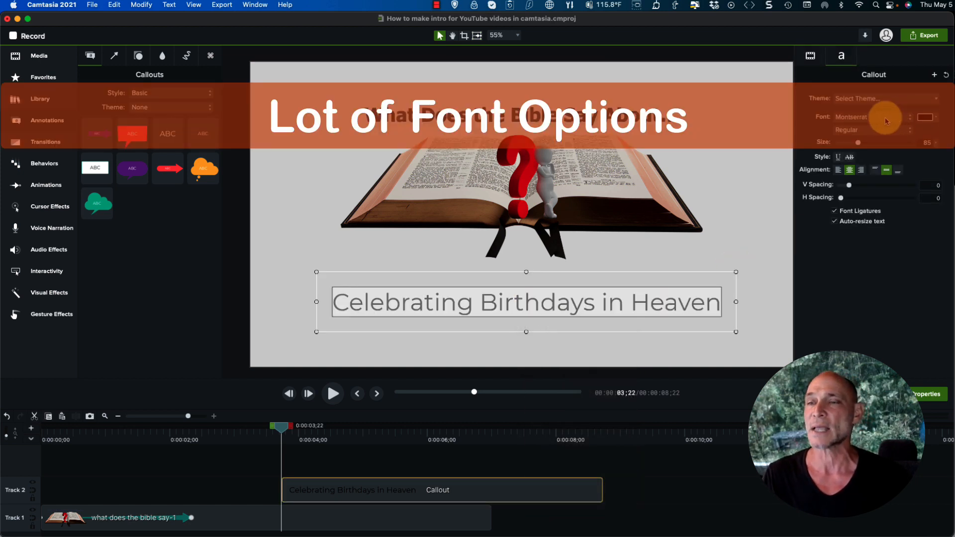
{"action": "left_click", "coordinate": [897, 124]}
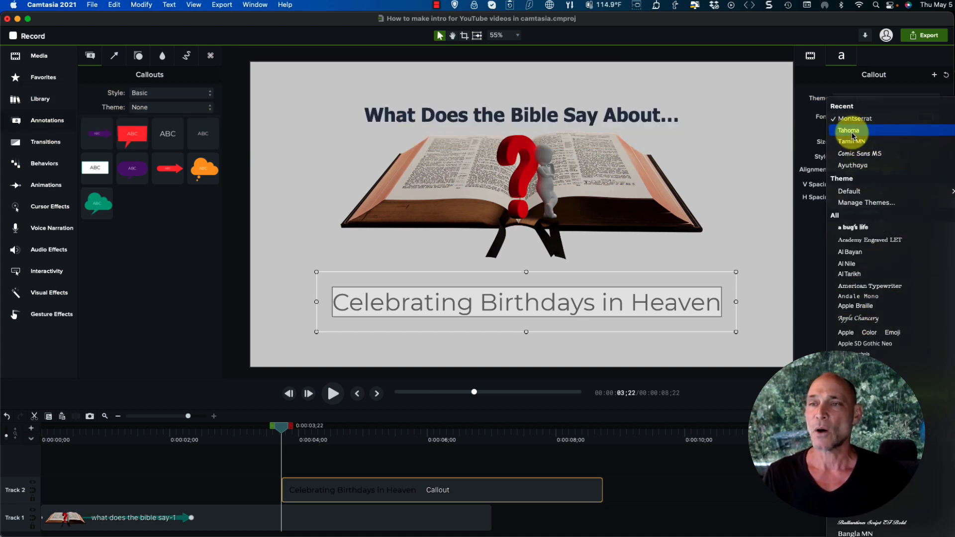
{"action": "left_click", "coordinate": [851, 131]}
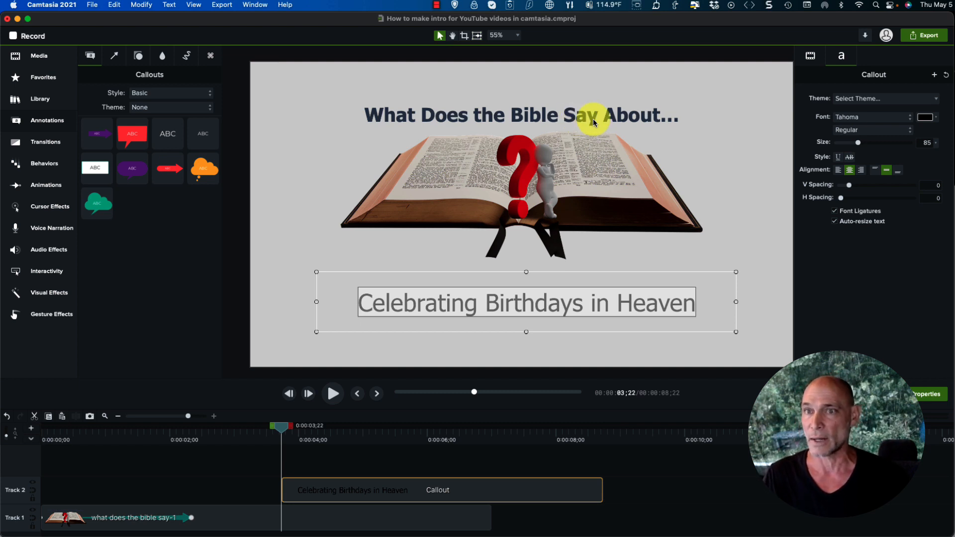
- Try the Bold style on the title, return it to Regular, and deselect the callout
{"action": "left_click", "coordinate": [882, 133]}
{"action": "left_click", "coordinate": [878, 144]}
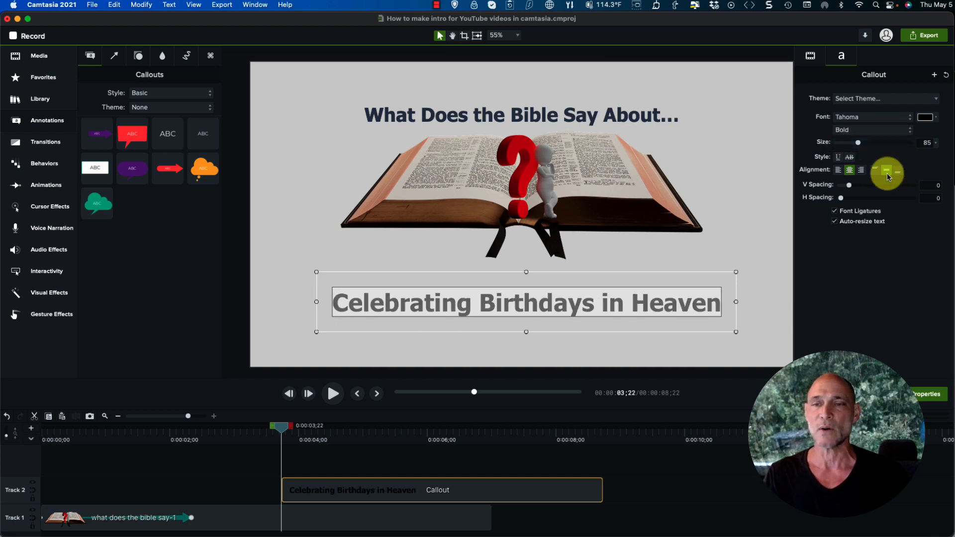
{"action": "left_click", "coordinate": [868, 132]}
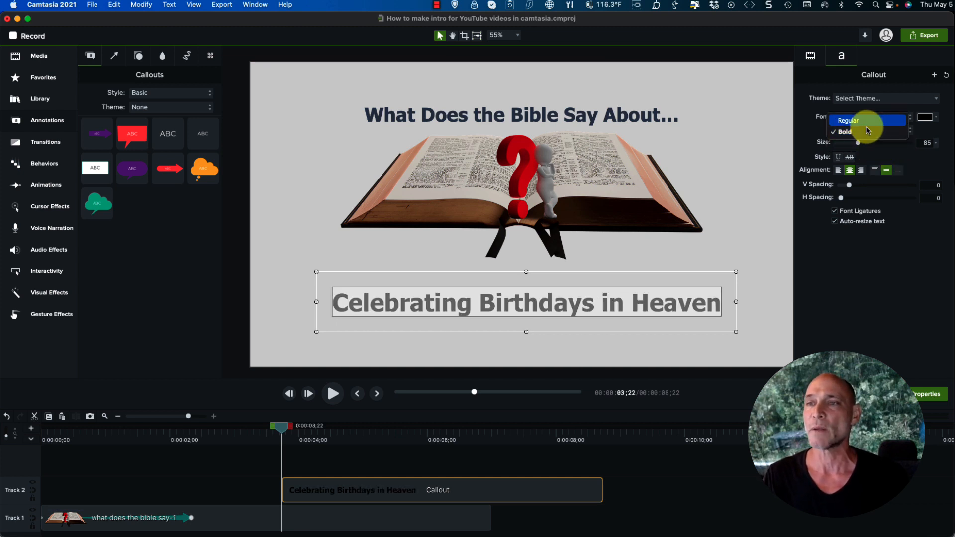
{"action": "left_click", "coordinate": [864, 122]}
{"action": "left_click", "coordinate": [786, 303]}
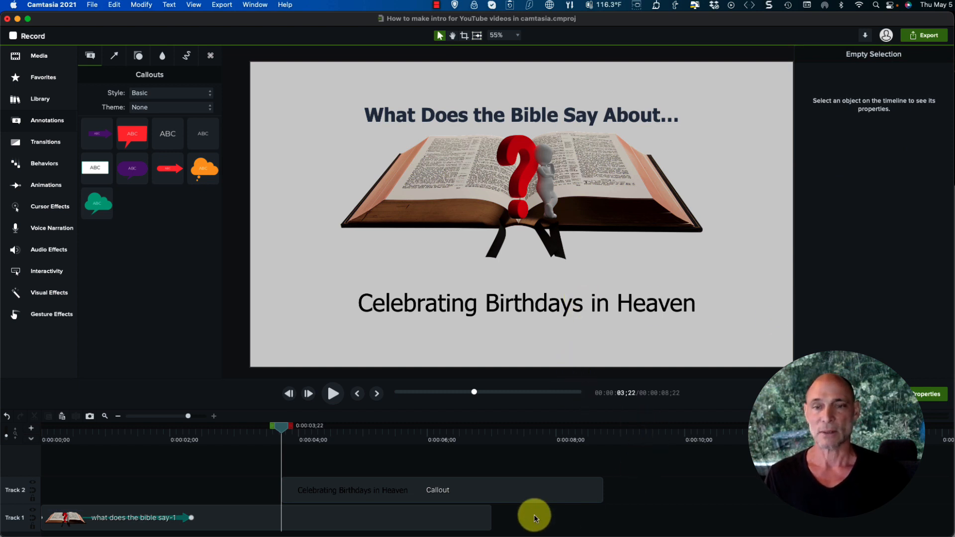
- Move the title's clip earlier on the timeline so it ends together with the Bible image's clip, and check the frame at 0:00:05;07
{"action": "left_click_drag", "start_coordinate": [453, 485], "coordinate": [341, 485]}
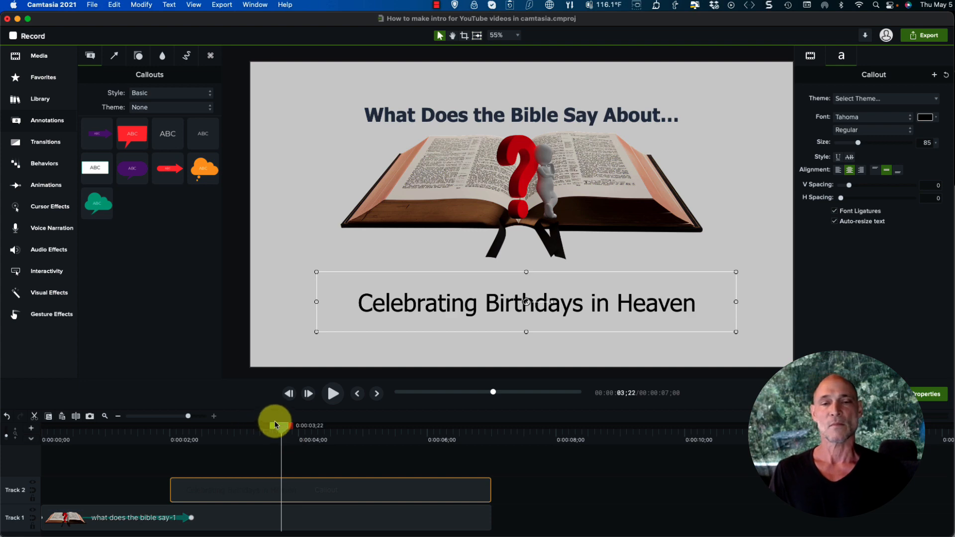
{"action": "left_click_drag", "start_coordinate": [228, 427], "coordinate": [392, 454]}
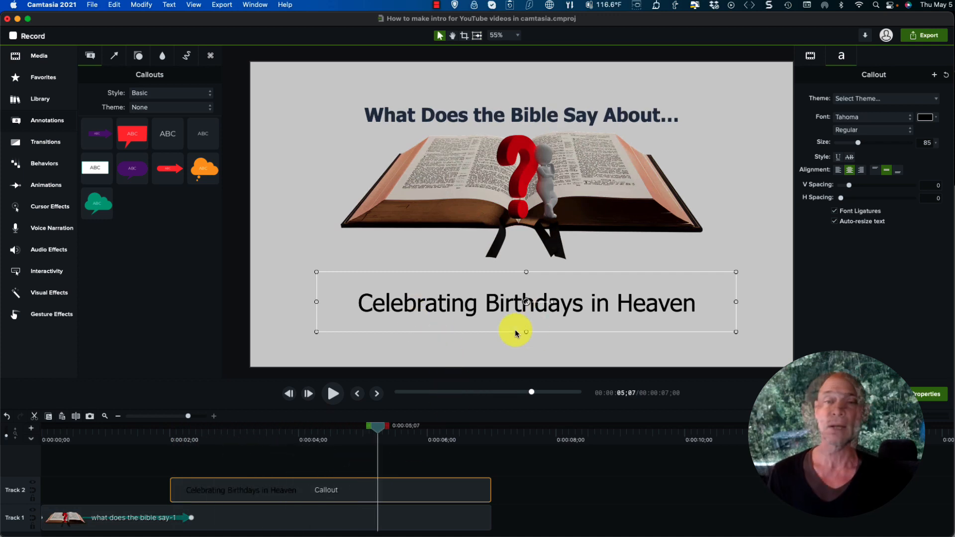
{"action": "left_click", "coordinate": [544, 497]}
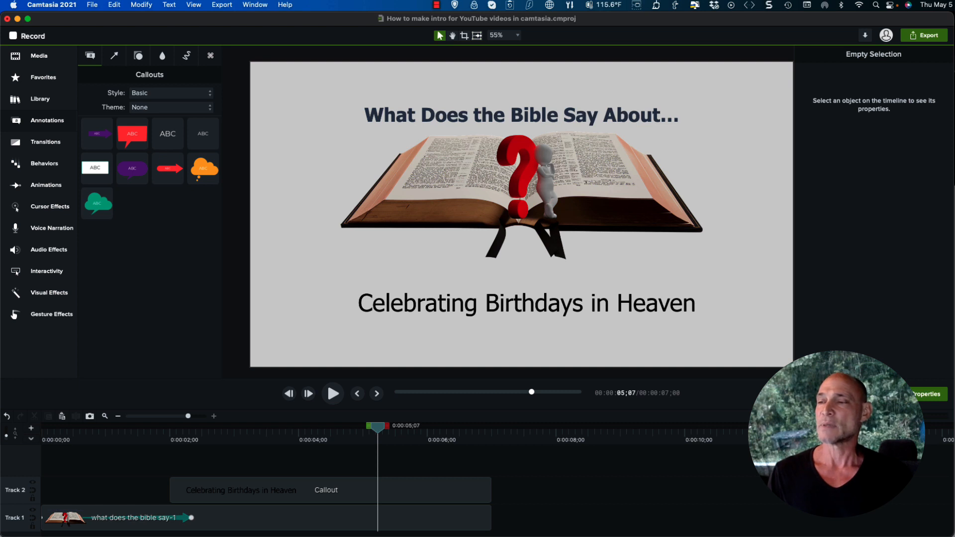
- Move the image and title clips up one track, and place the better-life-instrumental-version music at the start of Track 1
{"action": "left_click_drag", "start_coordinate": [486, 465], "coordinate": [465, 498]}
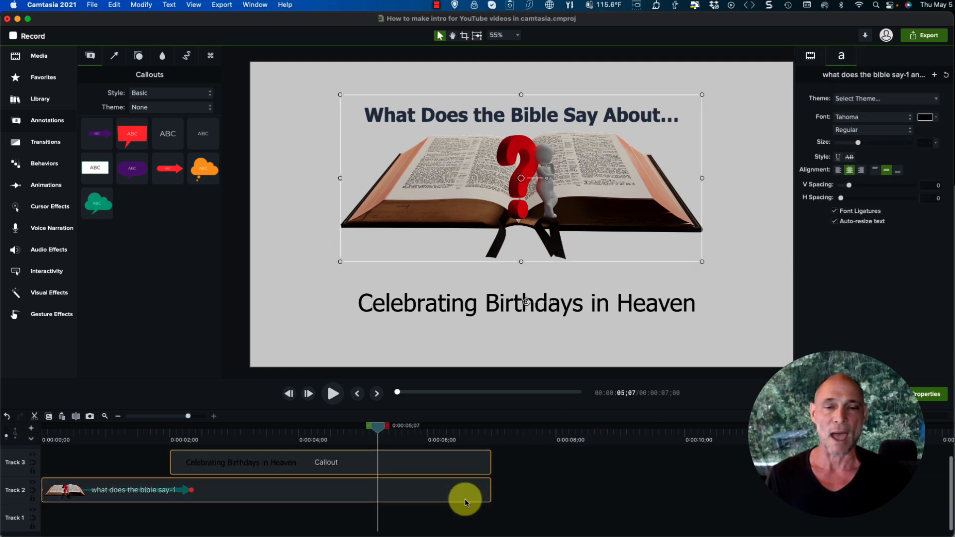
{"action": "left_click", "coordinate": [538, 481]}
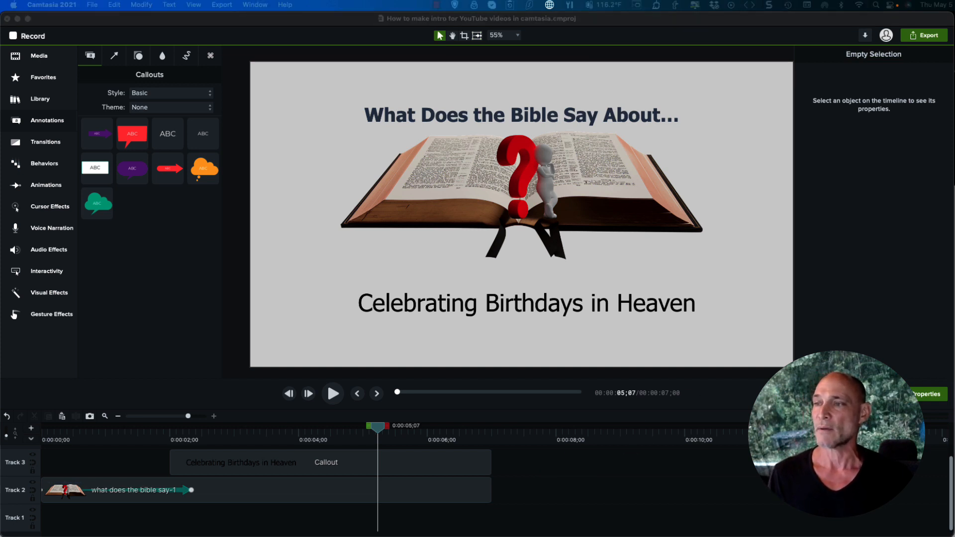
{"action": "left_click_drag", "start_coordinate": [953, 365], "coordinate": [532, 522]}
{"action": "left_click", "coordinate": [619, 518]}
{"action": "left_click_drag", "start_coordinate": [654, 519], "coordinate": [81, 517]}
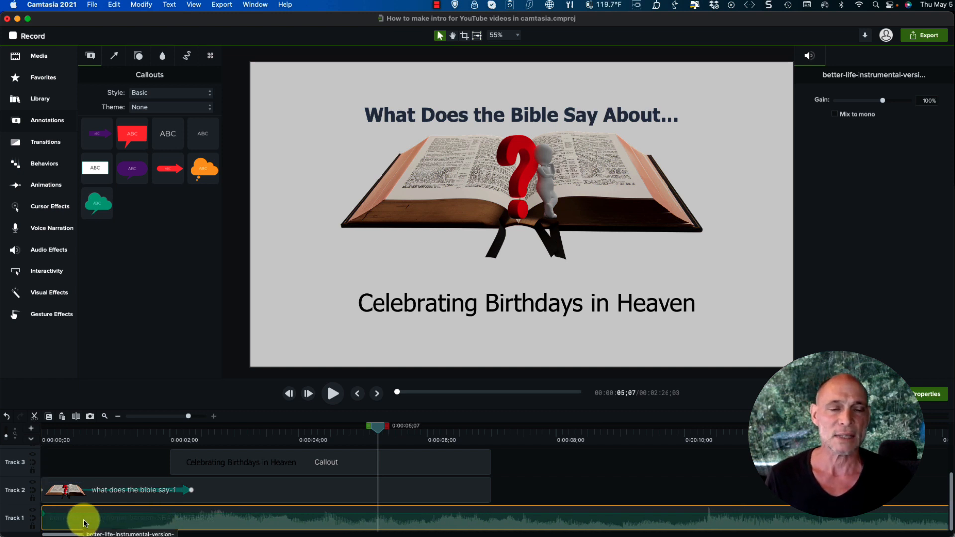
- Trim about one second of quiet opening from the music clip and move the clip back to the timeline's start
{"action": "left_click", "coordinate": [198, 438]}
{"action": "left_click_drag", "start_coordinate": [197, 437], "coordinate": [112, 432]}
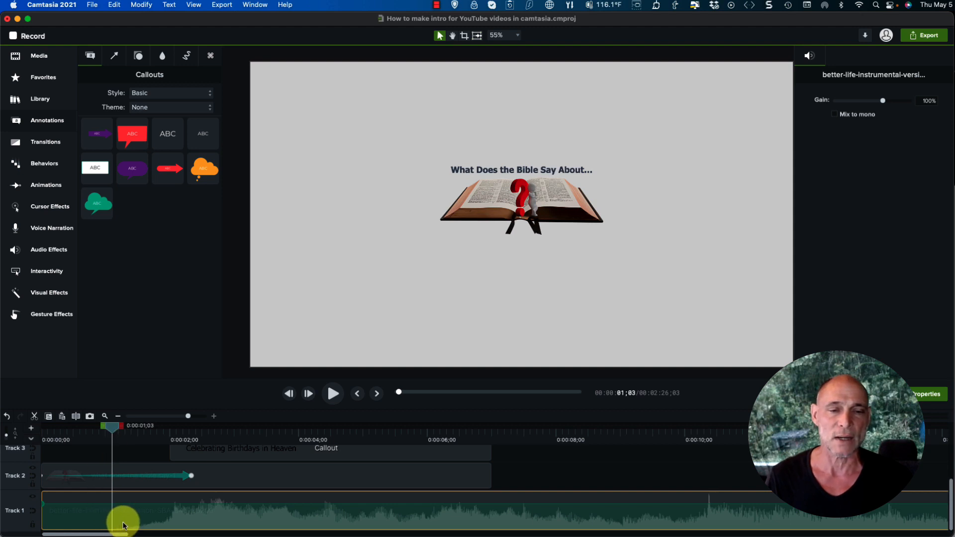
{"action": "left_click_drag", "start_coordinate": [43, 512], "coordinate": [115, 515]}
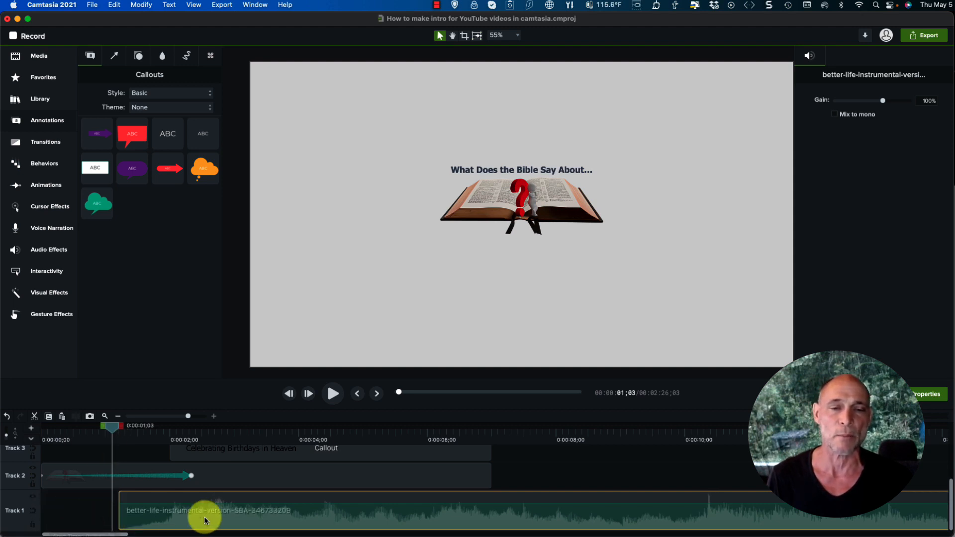
{"action": "left_click_drag", "start_coordinate": [304, 519], "coordinate": [225, 520]}
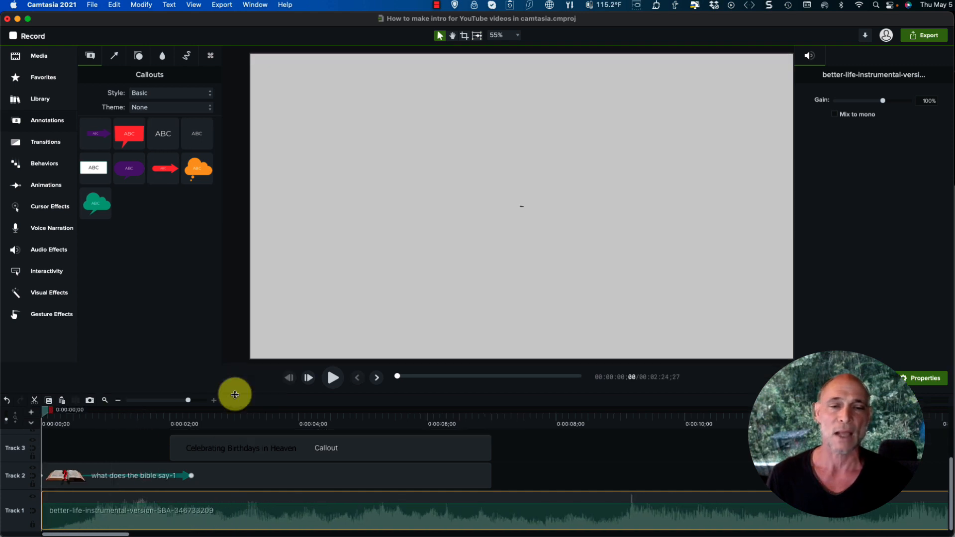
- Preview the intro with its music, and scrub back to check the frames at 0:00:03;26 and 0:00:02;15
{"action": "left_click", "coordinate": [532, 432]}
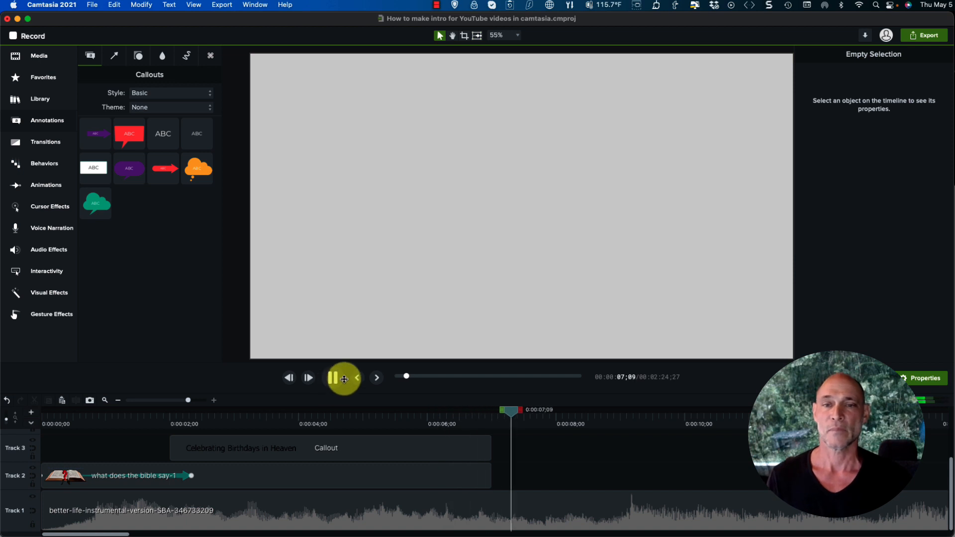
{"action": "left_click", "coordinate": [328, 379]}
{"action": "left_click_drag", "start_coordinate": [530, 416], "coordinate": [290, 418]}
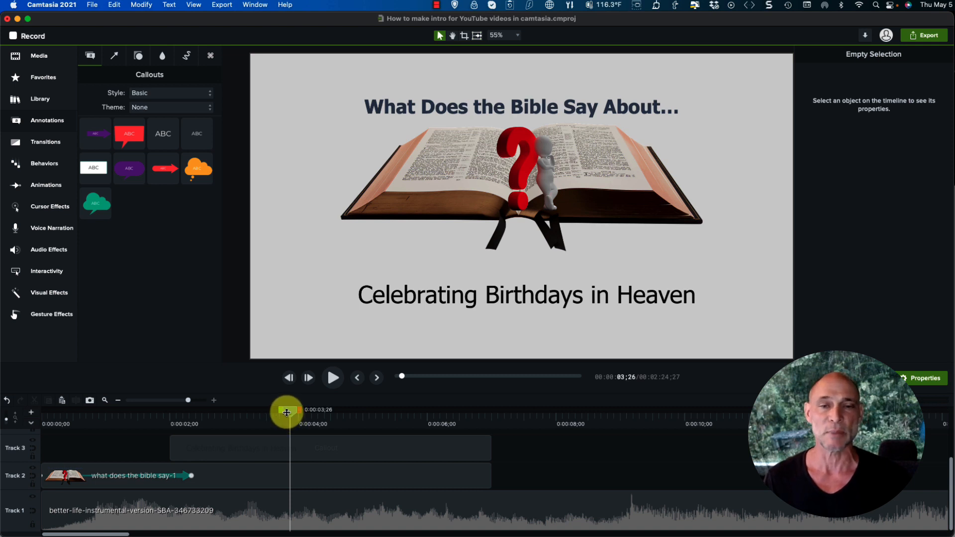
{"action": "left_click_drag", "start_coordinate": [286, 413], "coordinate": [201, 424]}
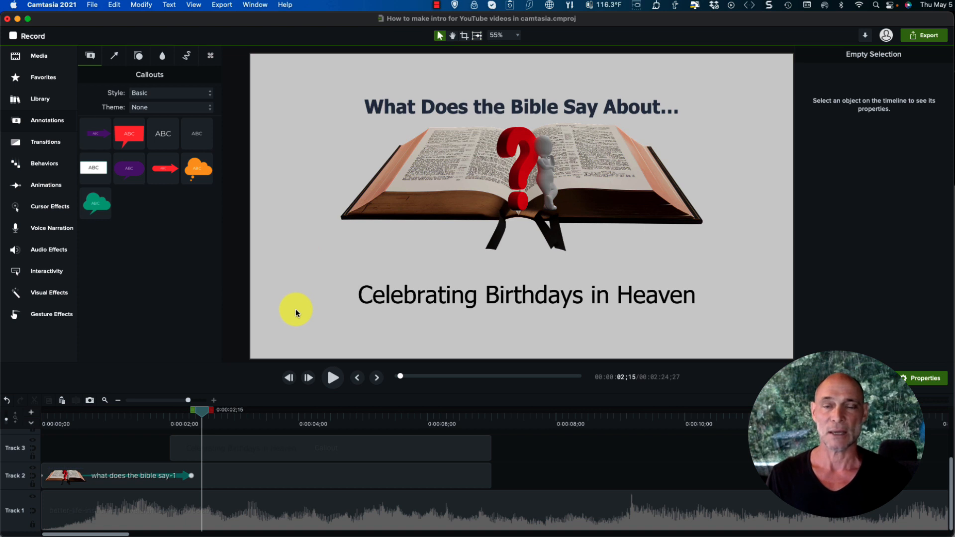
- Add an audio point to the music clip just before 0:00:07;00, where the image and title clips end
{"action": "left_click", "coordinate": [499, 417]}
{"action": "left_click_drag", "start_coordinate": [498, 413], "coordinate": [491, 410]}
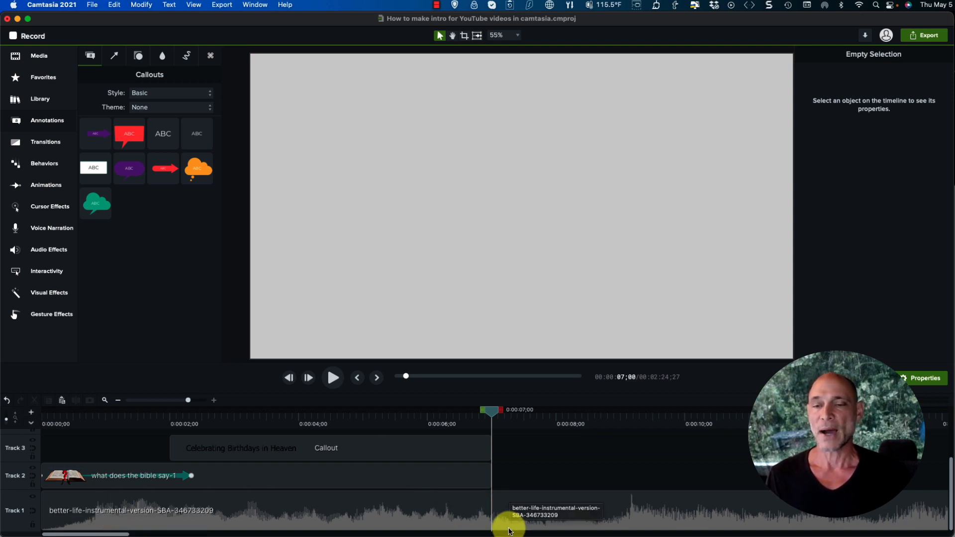
{"action": "left_click", "coordinate": [485, 511]}
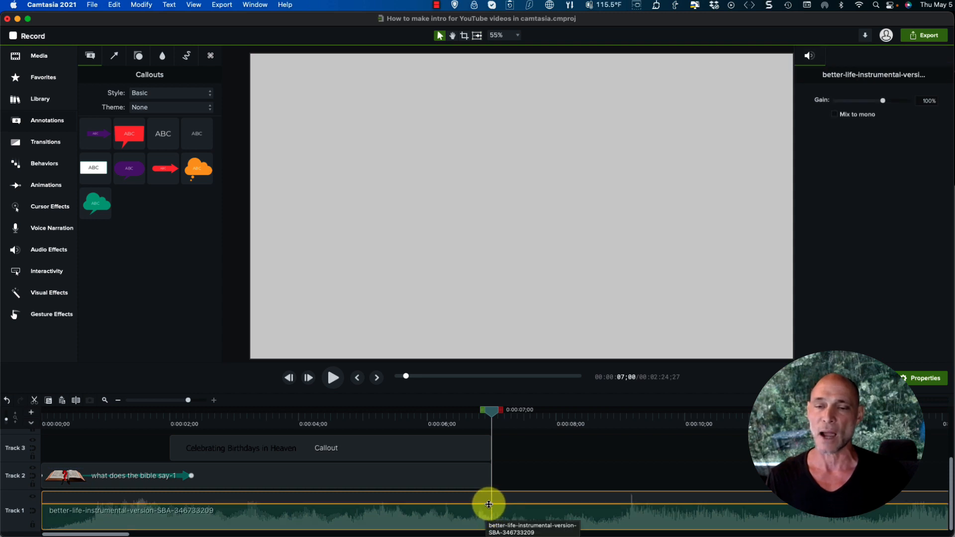
{"action": "right_click", "coordinate": [488, 505]}
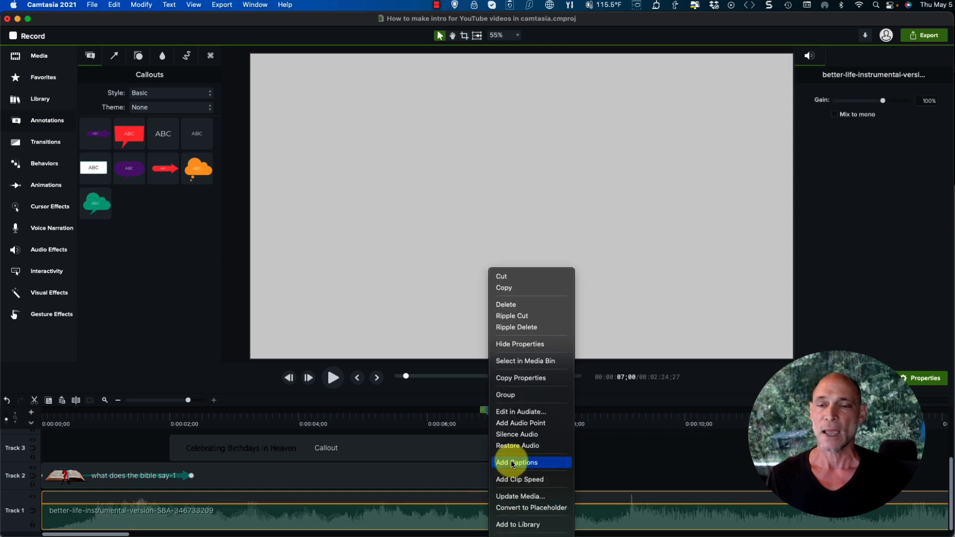
{"action": "left_click", "coordinate": [509, 423]}
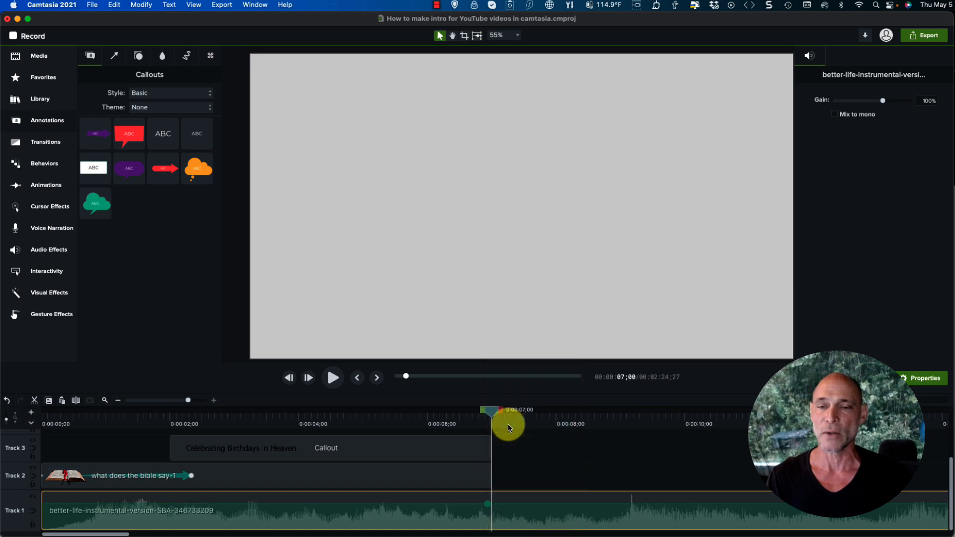
- Add another audio point about half a second earlier, and lower the later point to near silence to fade the music out
{"action": "right_click", "coordinate": [452, 505]}
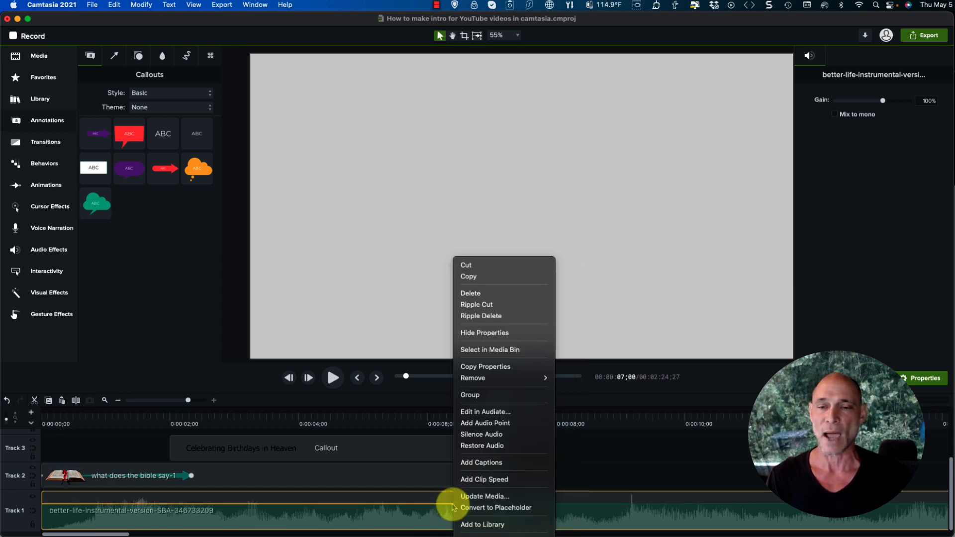
{"action": "left_click", "coordinate": [480, 423]}
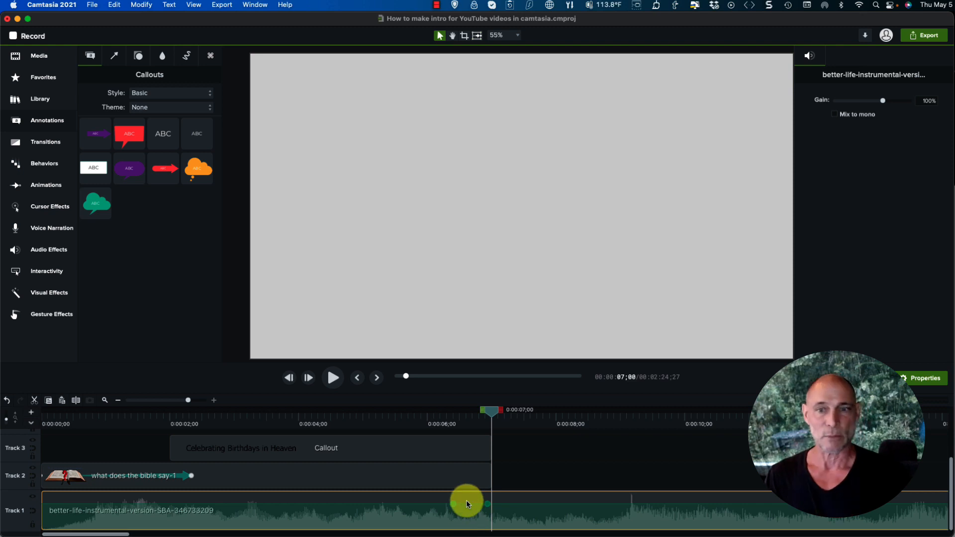
{"action": "left_click_drag", "start_coordinate": [453, 505], "coordinate": [455, 507]}
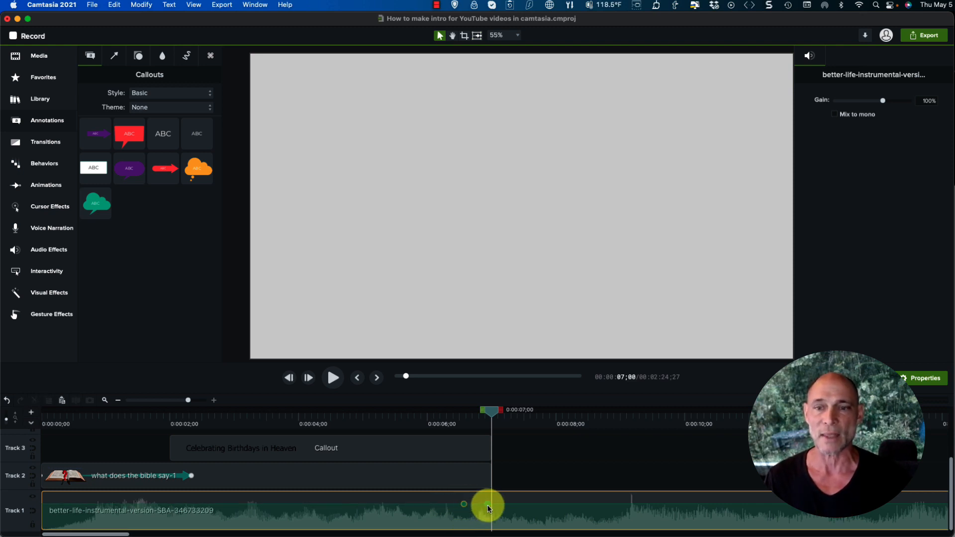
{"action": "left_click_drag", "start_coordinate": [489, 507], "coordinate": [497, 520]}
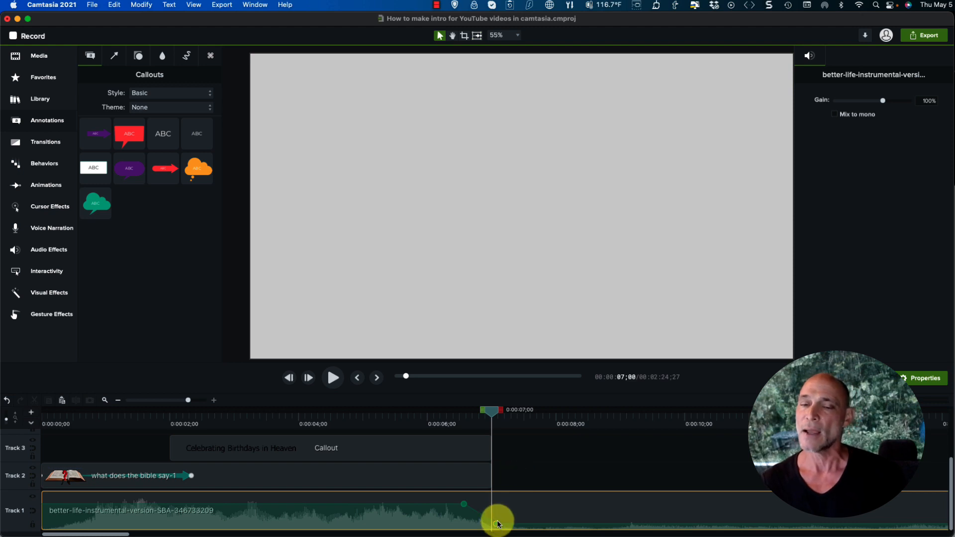
- Add a Custom animation running to the end of the Bible image's clip, and scale the image up to 141.3%
{"action": "left_click", "coordinate": [337, 423]}
{"action": "left_click_drag", "start_coordinate": [334, 414], "coordinate": [214, 422]}
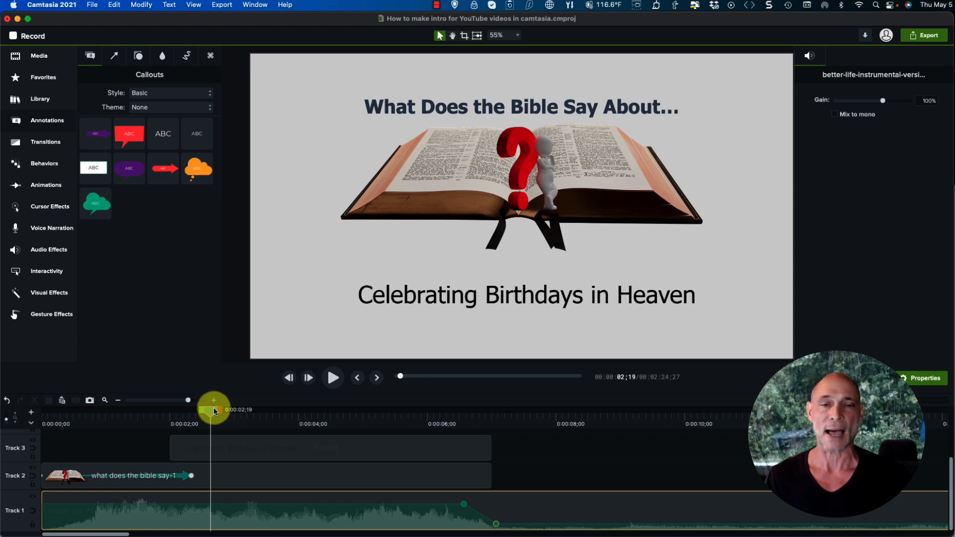
{"action": "left_click_drag", "start_coordinate": [213, 412], "coordinate": [227, 411]}
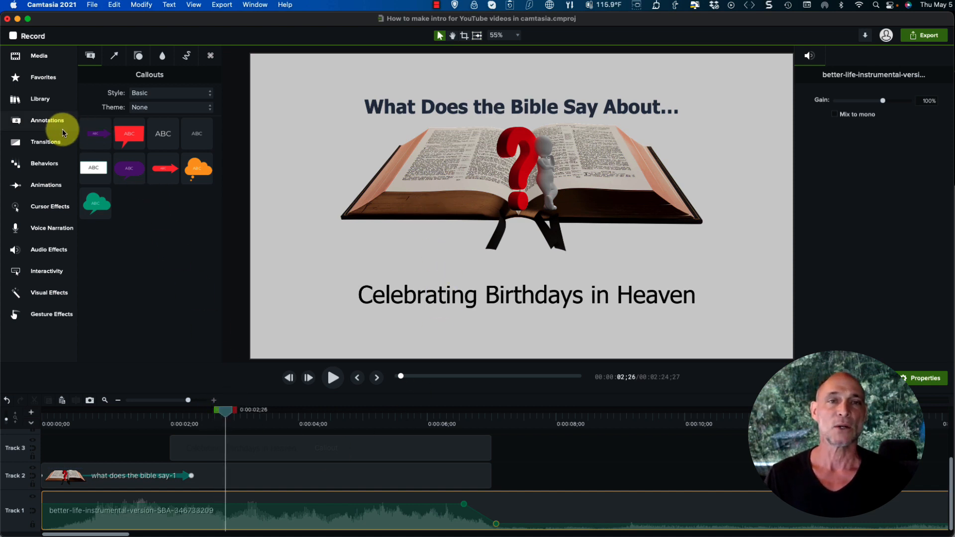
{"action": "left_click", "coordinate": [45, 184]}
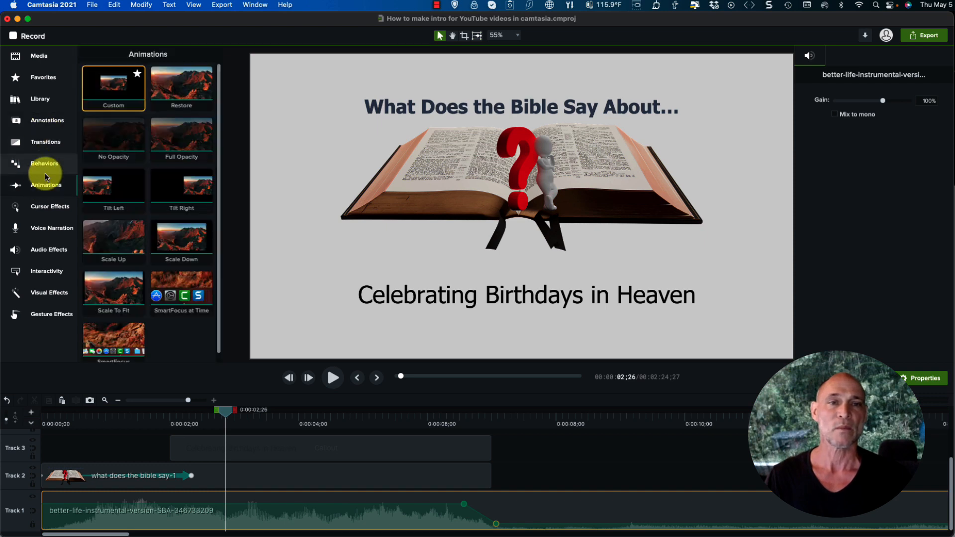
{"action": "left_click_drag", "start_coordinate": [105, 95], "coordinate": [489, 489]}
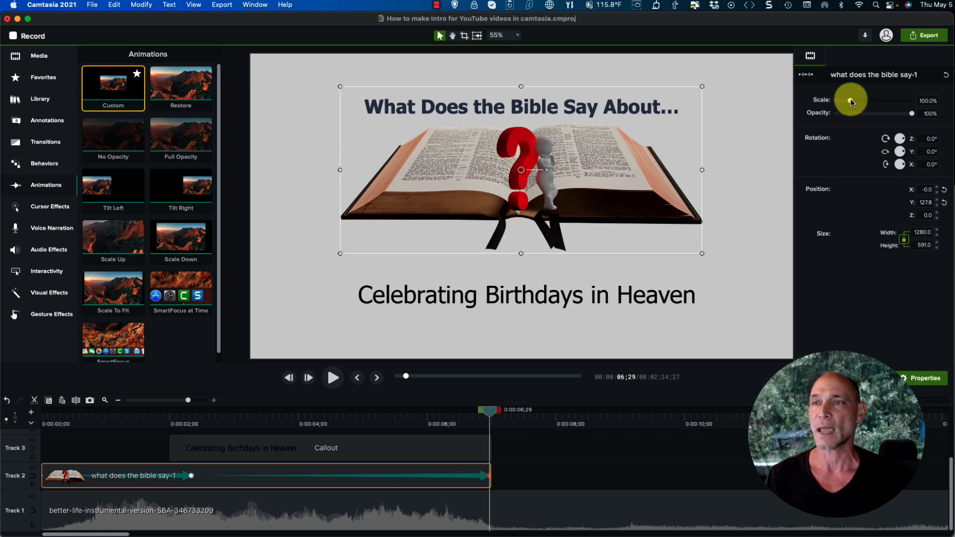
{"action": "left_click_drag", "start_coordinate": [852, 102], "coordinate": [858, 102]}
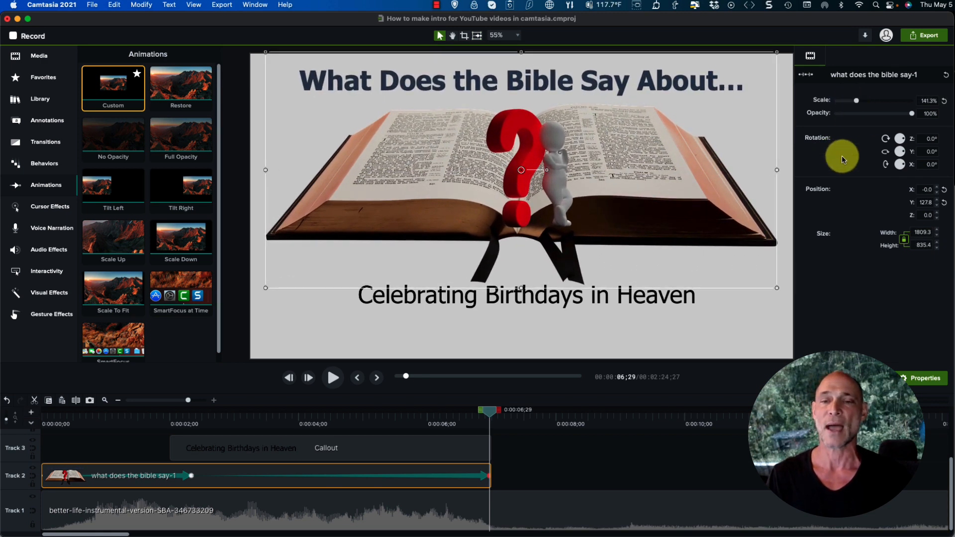
- Preview the intro from the start with the image's growing animation, and check the frame at 0:00:06;10
{"action": "left_click", "coordinate": [546, 301]}
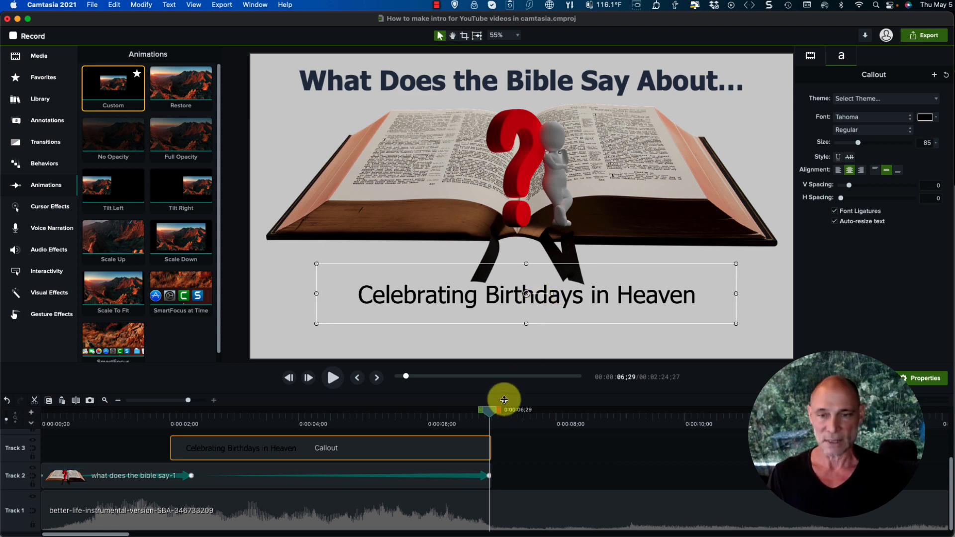
{"action": "left_click", "coordinate": [538, 447]}
{"action": "left_click_drag", "start_coordinate": [490, 409], "coordinate": [34, 430]}
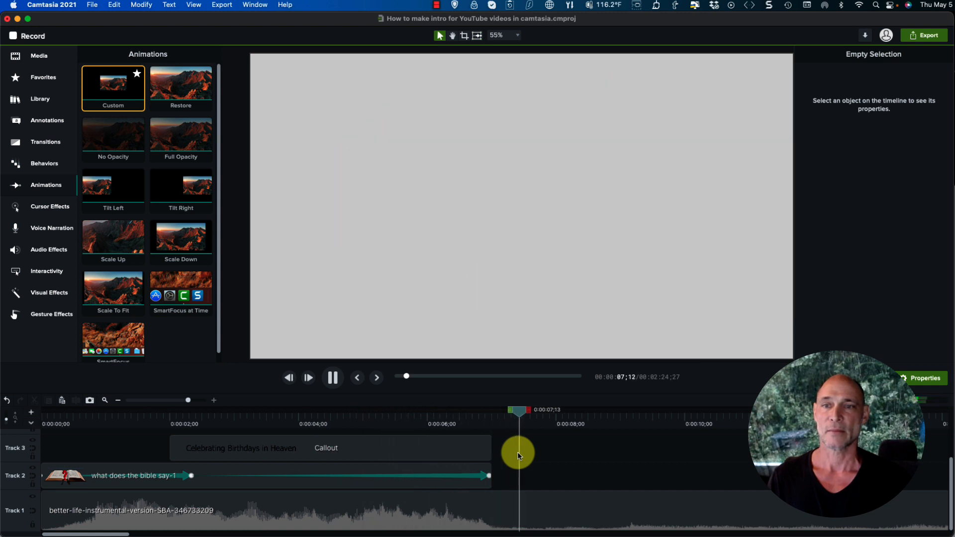
{"action": "left_click", "coordinate": [335, 379]}
{"action": "left_click_drag", "start_coordinate": [641, 409], "coordinate": [452, 415]}
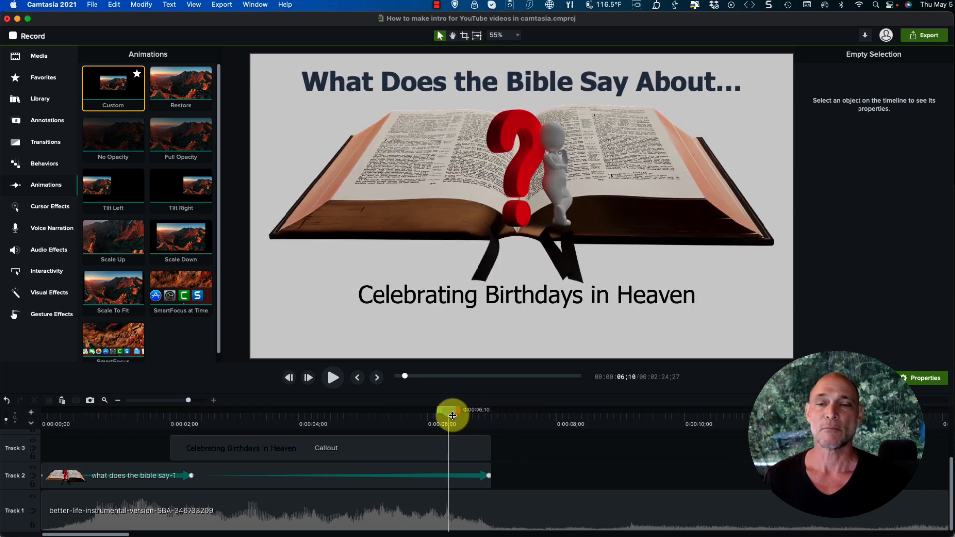
- Apply the Fade transition to both ends of the title's clip, and preview the title fading in and out
{"action": "left_click", "coordinate": [45, 145]}
{"action": "scroll", "coordinate": [126, 272], "scroll_direction": "down", "scroll_amount": 10}
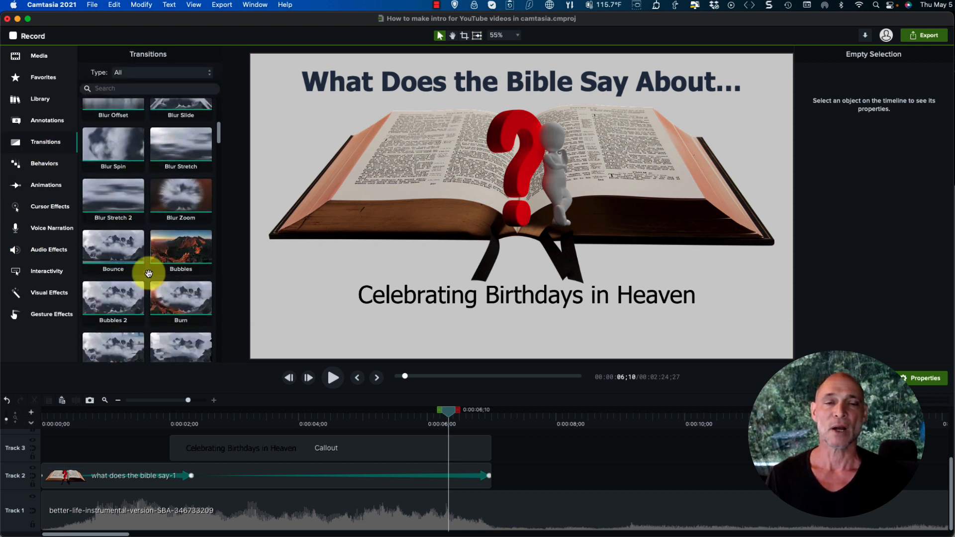
{"action": "scroll", "coordinate": [164, 277], "scroll_direction": "down", "scroll_amount": 5}
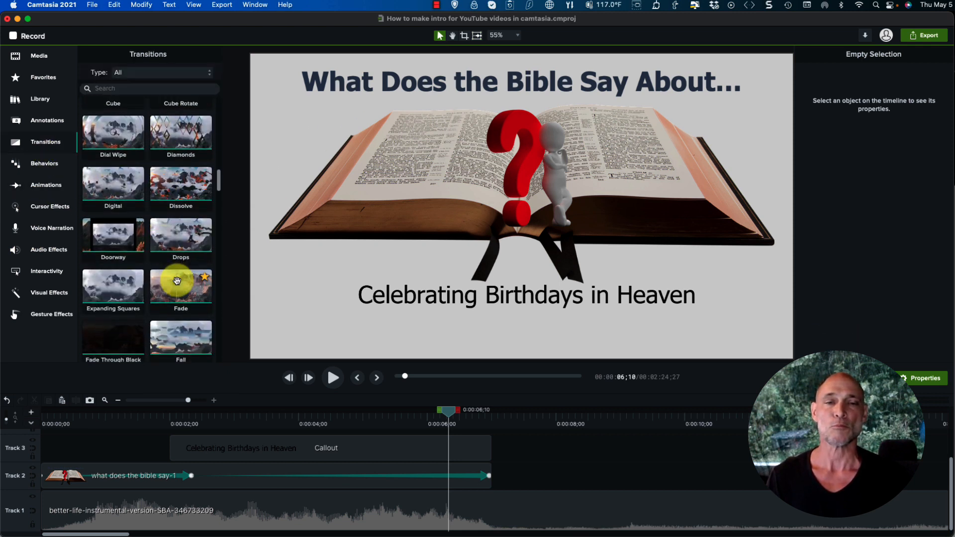
{"action": "left_click_drag", "start_coordinate": [179, 240], "coordinate": [195, 444]}
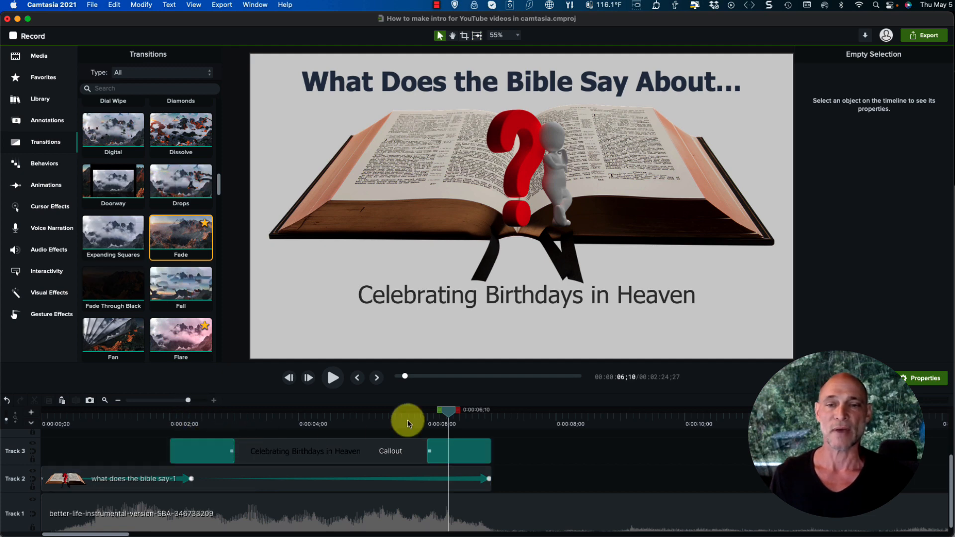
{"action": "left_click_drag", "start_coordinate": [446, 410], "coordinate": [159, 414]}
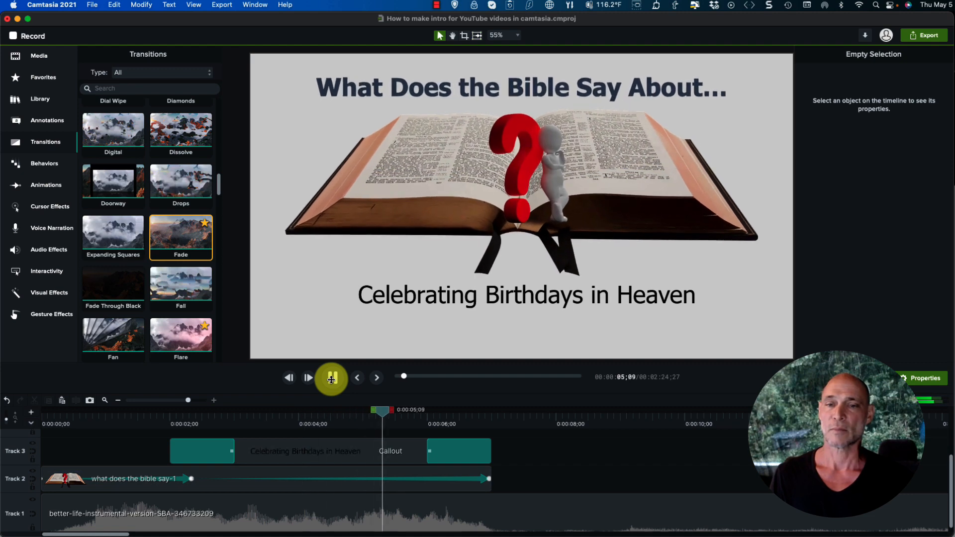
{"action": "left_click", "coordinate": [332, 379]}
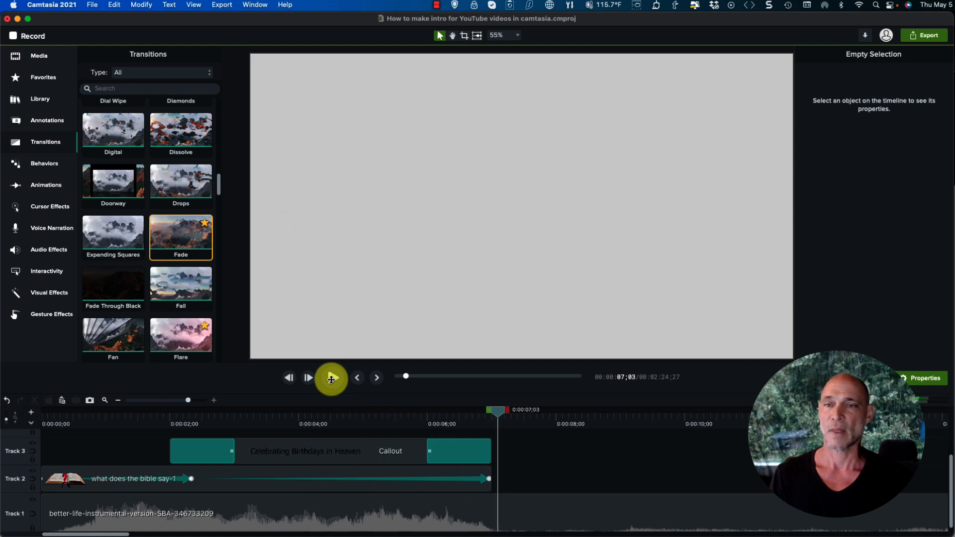
- Apply the Fade transition to the end of the Bible image's clip, and preview the intro from the start
{"action": "left_click_drag", "start_coordinate": [507, 417], "coordinate": [464, 413]}
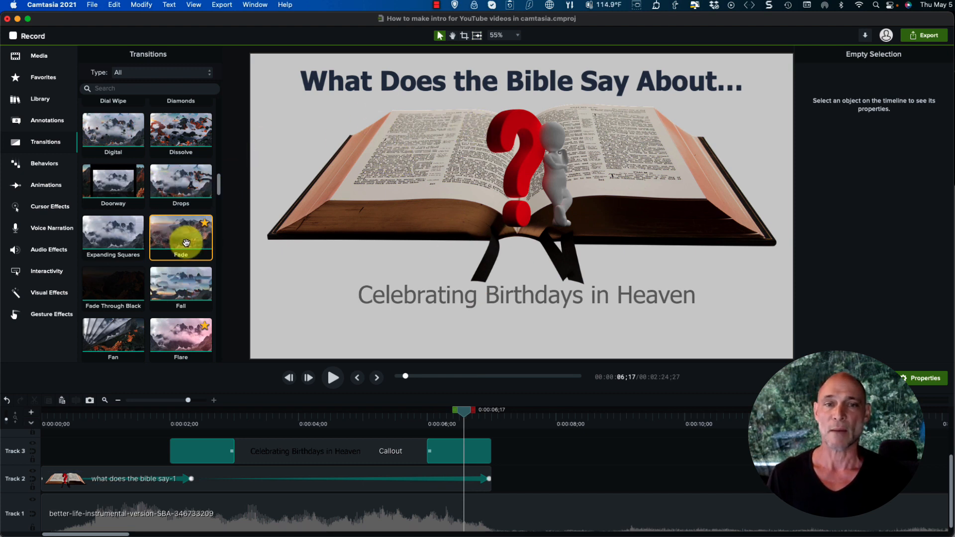
{"action": "left_click_drag", "start_coordinate": [186, 242], "coordinate": [472, 480]}
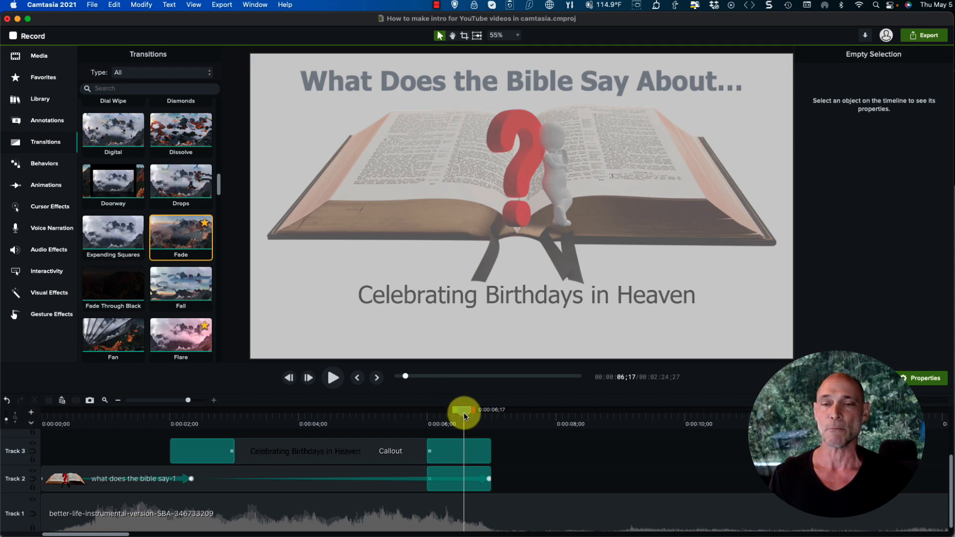
{"action": "left_click_drag", "start_coordinate": [465, 416], "coordinate": [10, 412]}
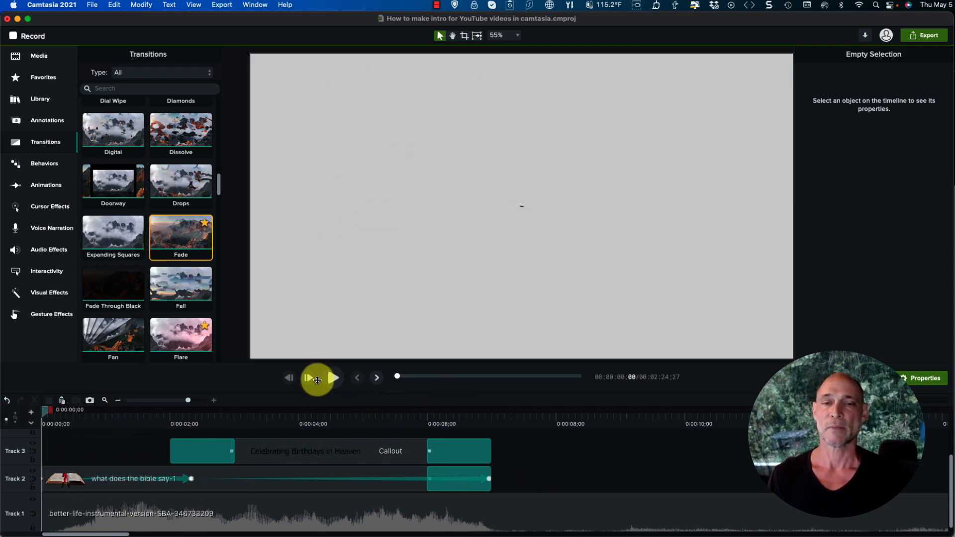
{"action": "left_click", "coordinate": [332, 379]}
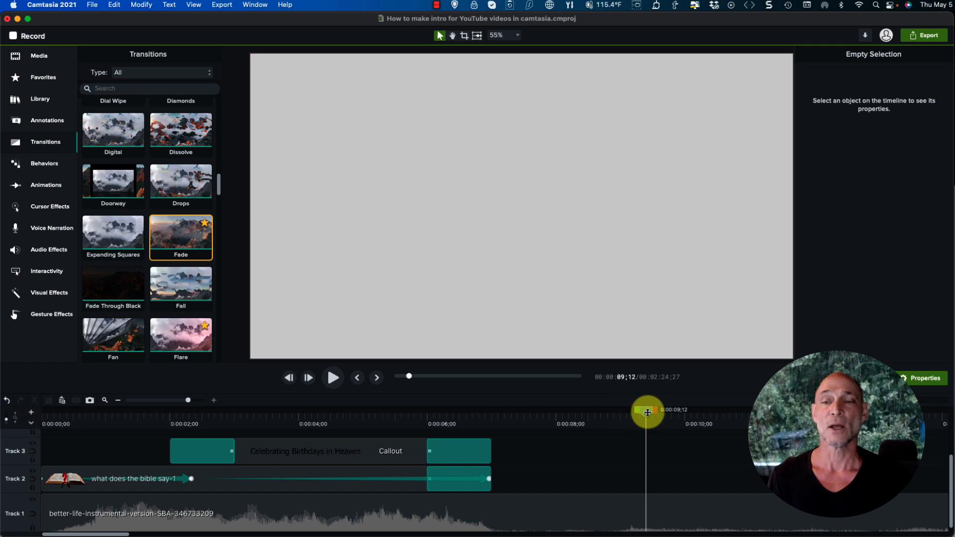
- Enlarge the title text below the Bible to font size 103, working at the 0:00:06;02 frame
{"action": "left_click_drag", "start_coordinate": [647, 412], "coordinate": [433, 406]}
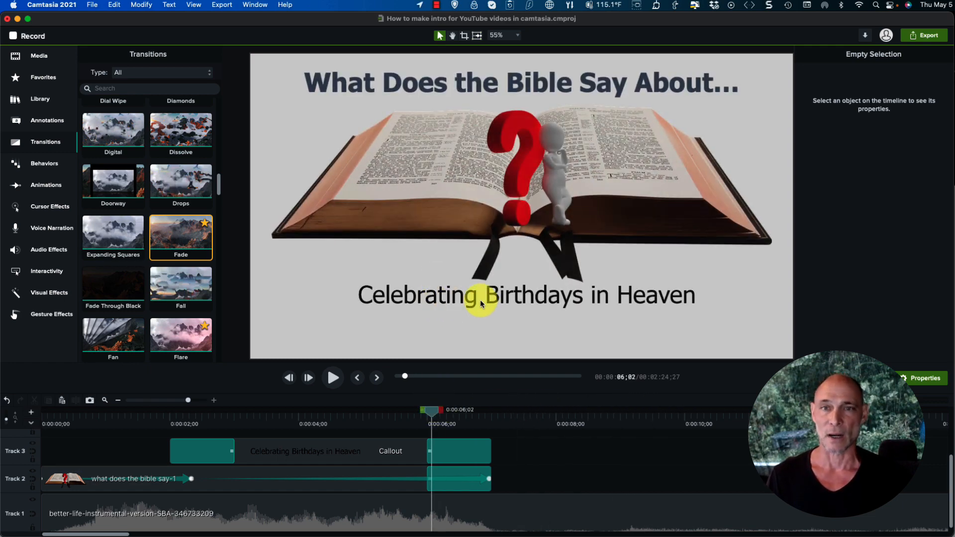
{"action": "left_click", "coordinate": [338, 450]}
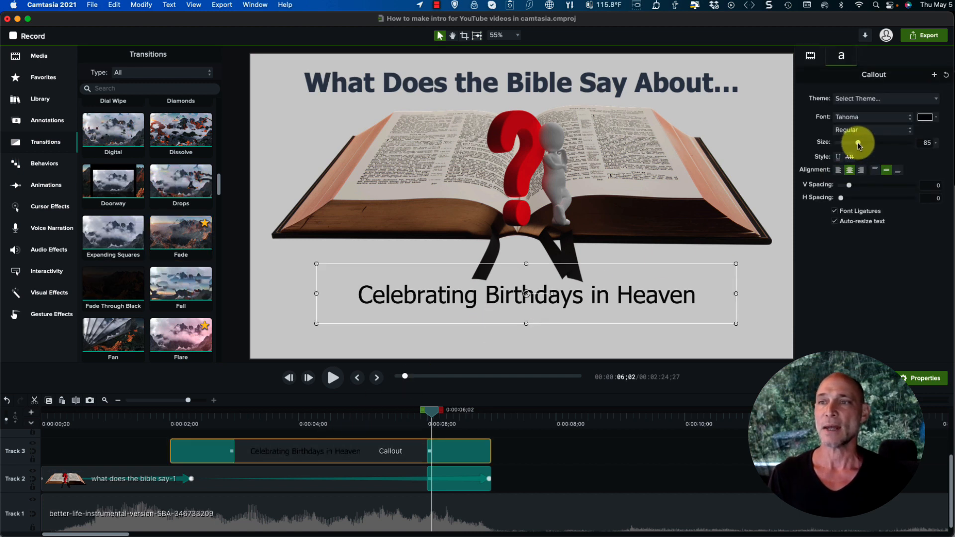
{"action": "left_click_drag", "start_coordinate": [857, 143], "coordinate": [863, 143]}
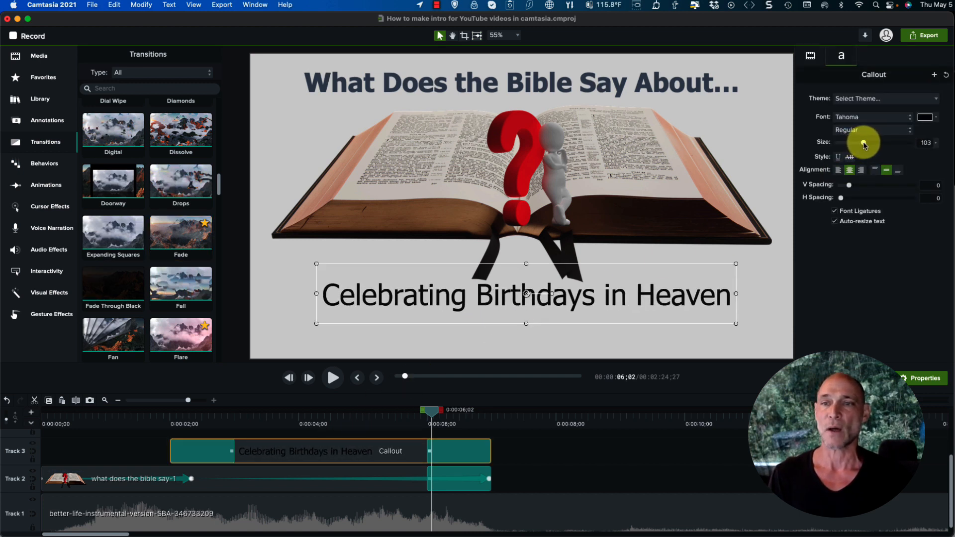
- Return the playhead to the start of the timeline, deselect the title, and save the project
{"action": "left_click_drag", "start_coordinate": [431, 410], "coordinate": [2, 423]}
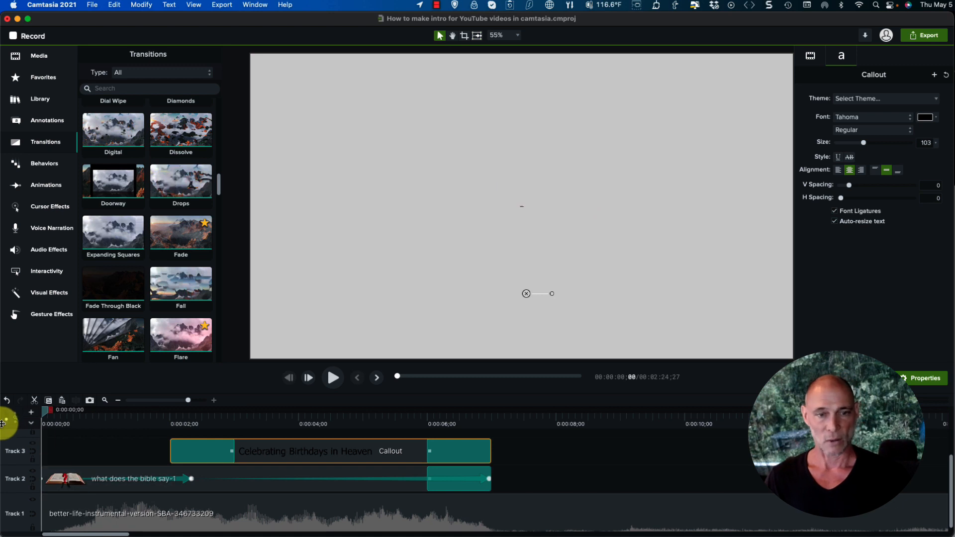
{"action": "left_click", "coordinate": [563, 485]}
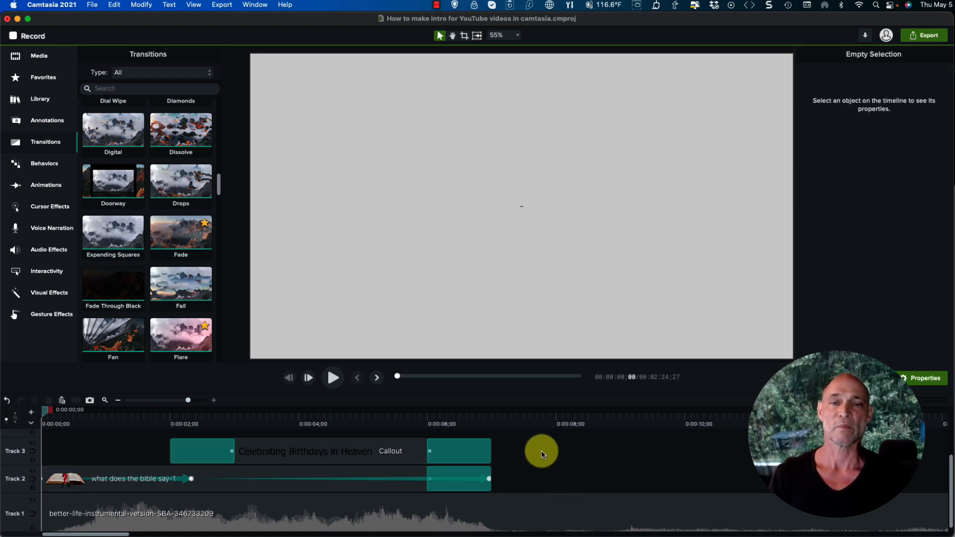
{"action": "left_click", "coordinate": [92, 6]}
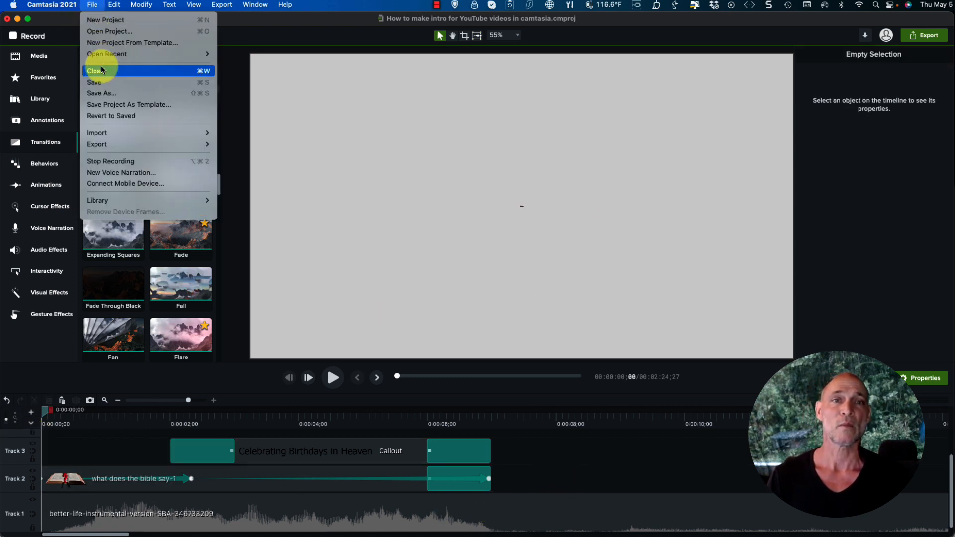
{"action": "left_click", "coordinate": [99, 81]}
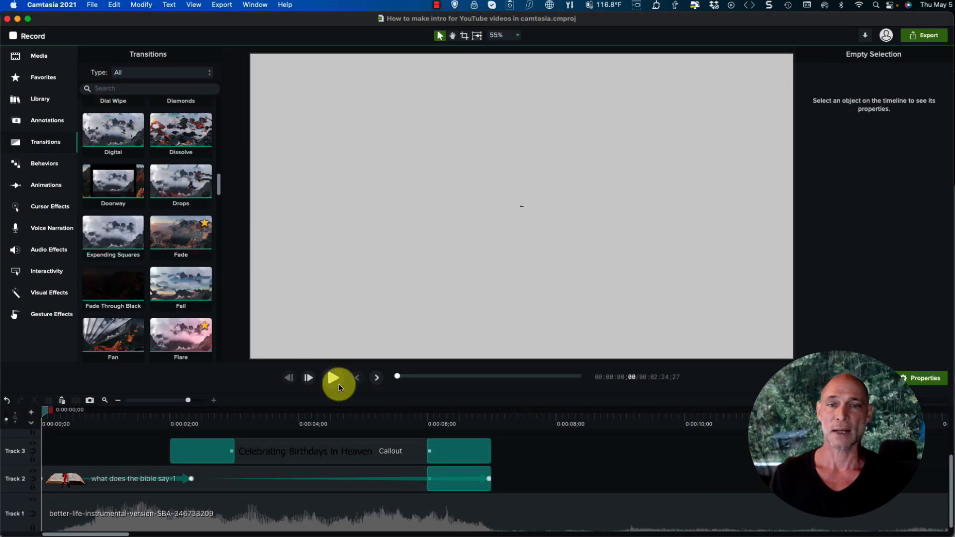
- Play the finished intro from the start, and inspect the enlarged title at 0:00:06;06
{"action": "left_click", "coordinate": [333, 377]}
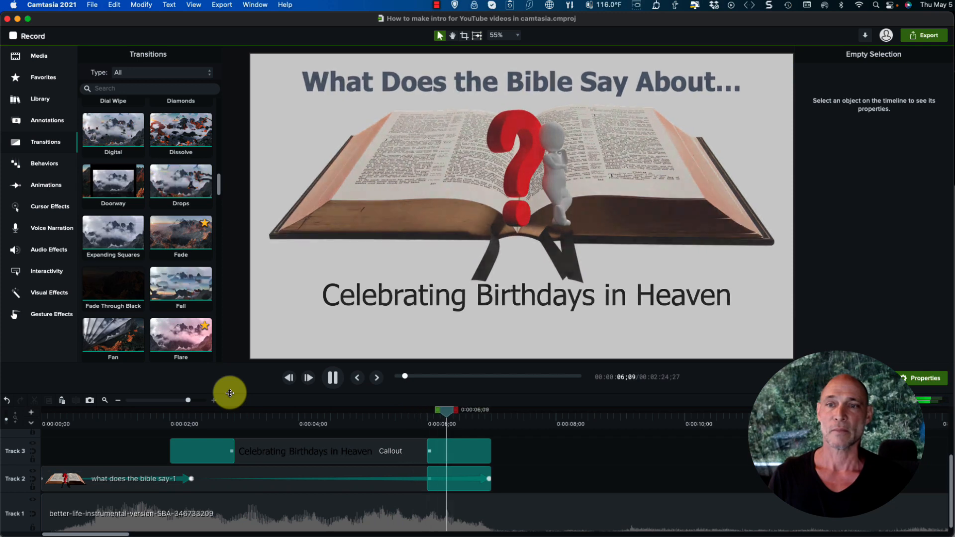
{"action": "left_click", "coordinate": [332, 377]}
{"action": "left_click", "coordinate": [442, 420]}
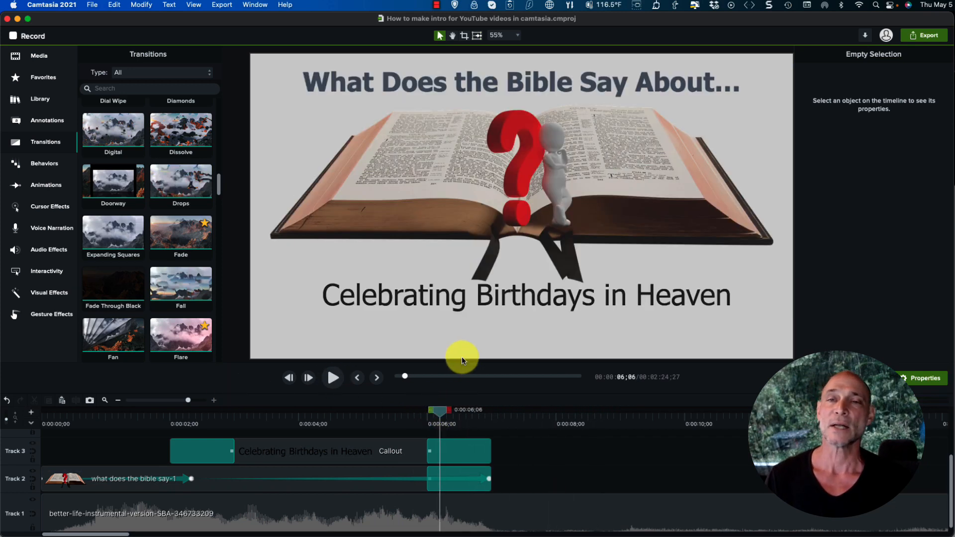
{"action": "left_click", "coordinate": [492, 301]}
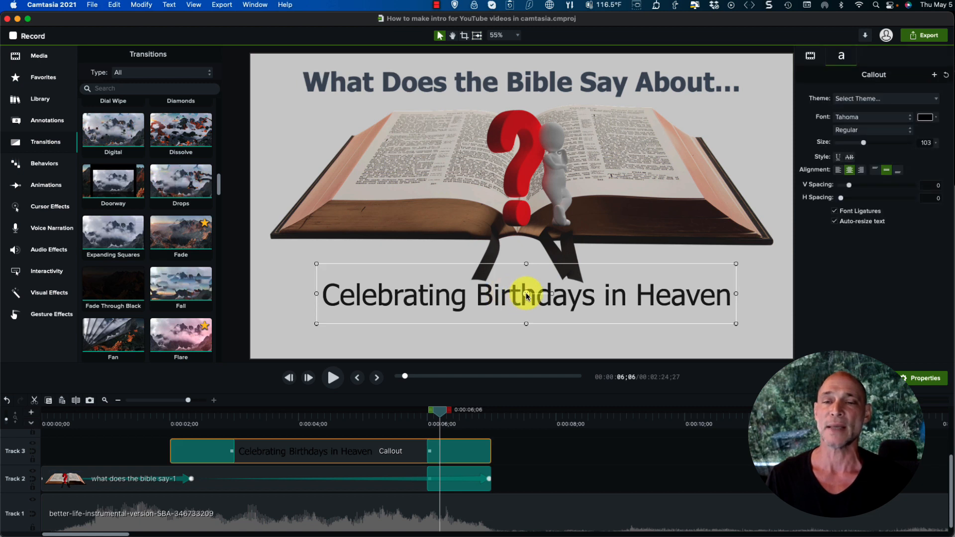
- Move the Bible image and the title text slightly lower on the canvas, centring the title horizontally beneath the Bible
{"action": "left_click_drag", "start_coordinate": [526, 295], "coordinate": [525, 307]}
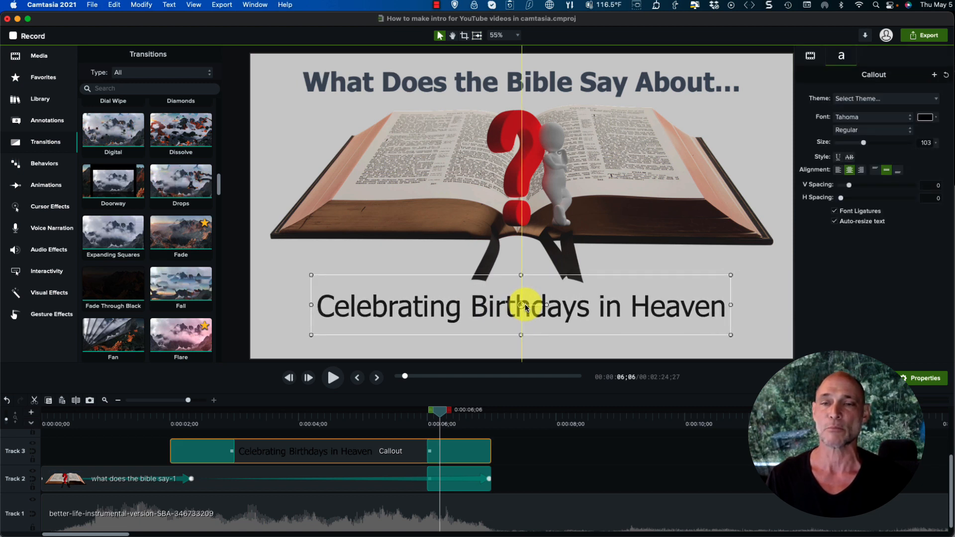
{"action": "left_click_drag", "start_coordinate": [500, 172], "coordinate": [520, 179]}
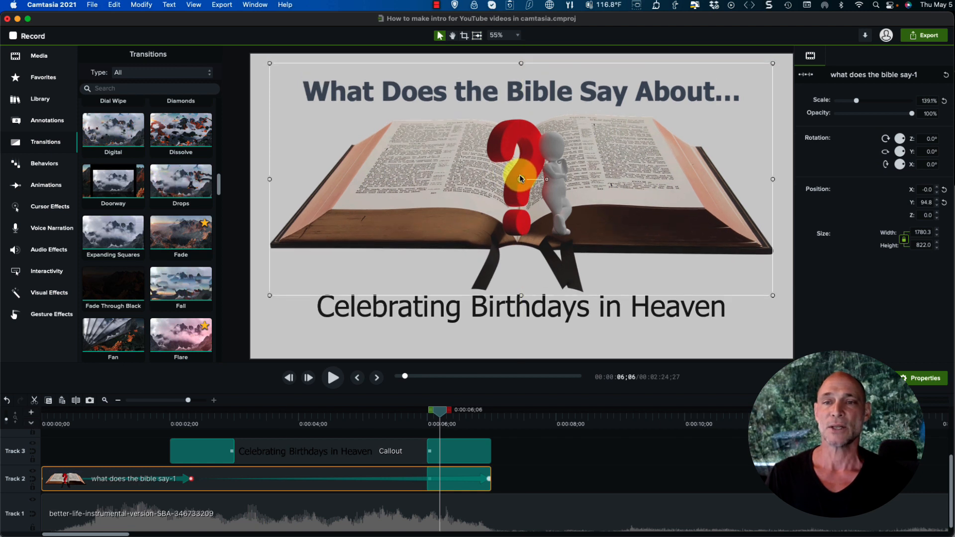
{"action": "left_click", "coordinate": [545, 475]}
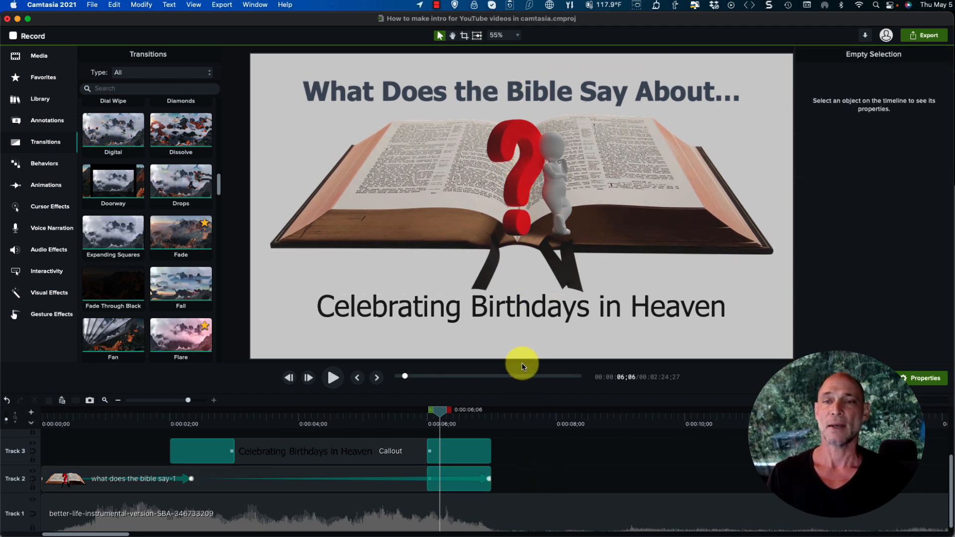
{"action": "left_click", "coordinate": [514, 211]}
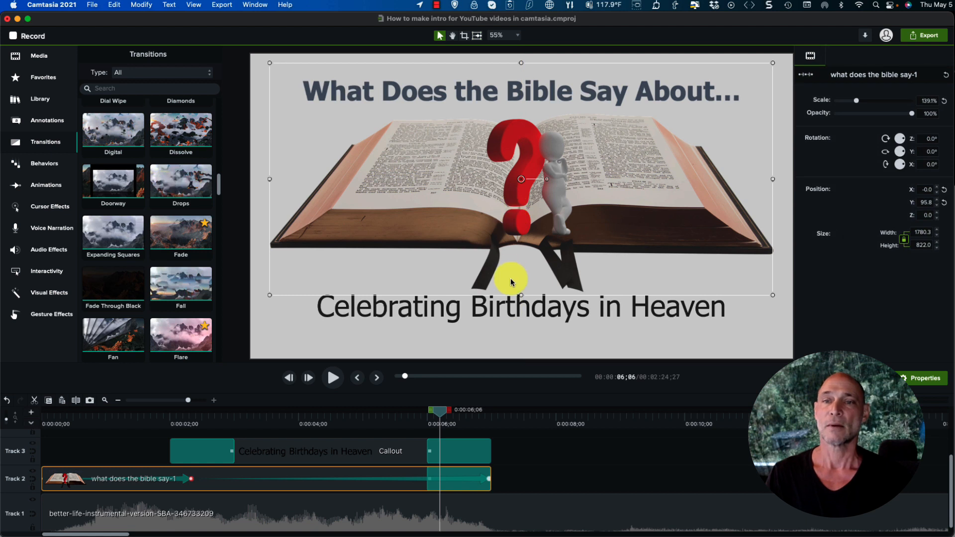
{"action": "left_click_drag", "start_coordinate": [515, 307], "coordinate": [517, 315]}
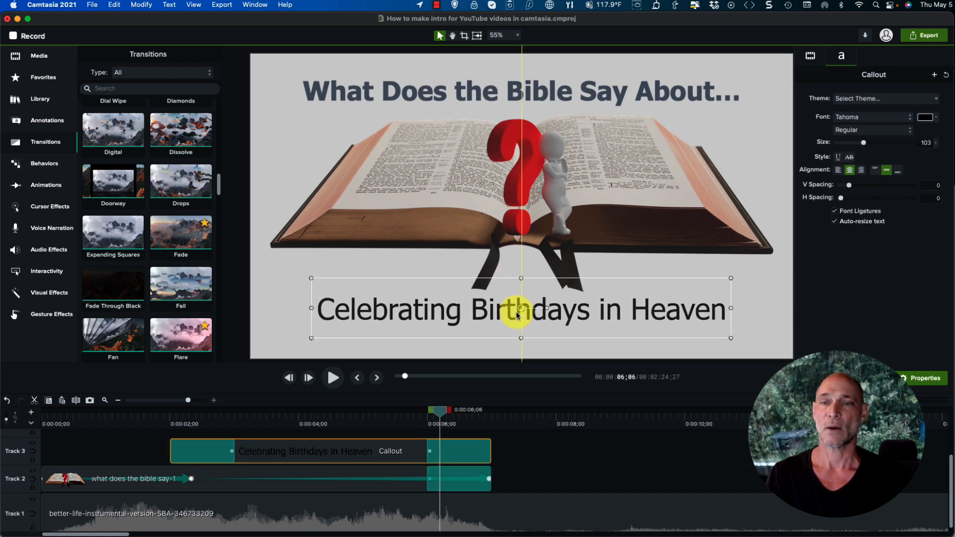
{"action": "left_click", "coordinate": [516, 233]}
{"action": "left_click", "coordinate": [711, 458]}
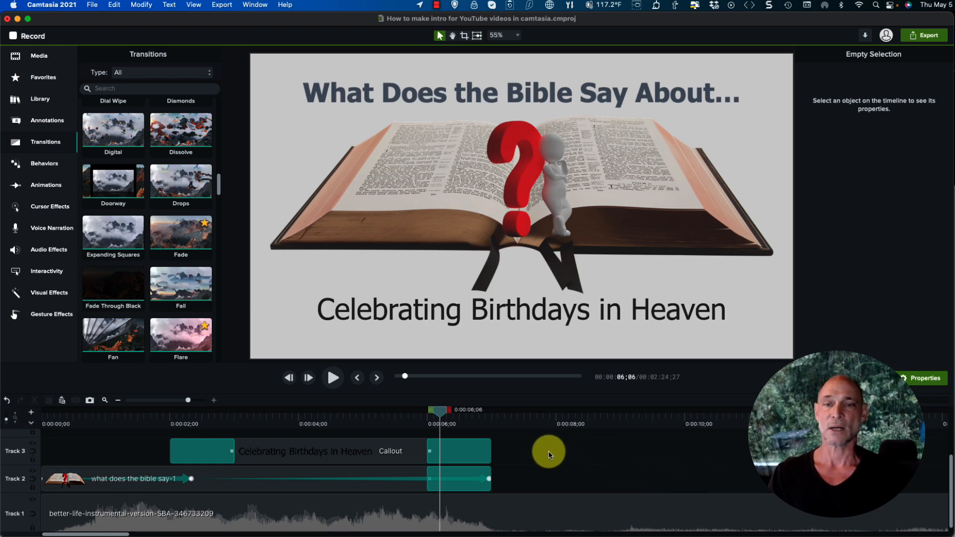
- Preview the repositioned intro from the start of the timeline, and check the fade-out at 0:00:06;19
{"action": "left_click_drag", "start_coordinate": [445, 417], "coordinate": [1, 420]}
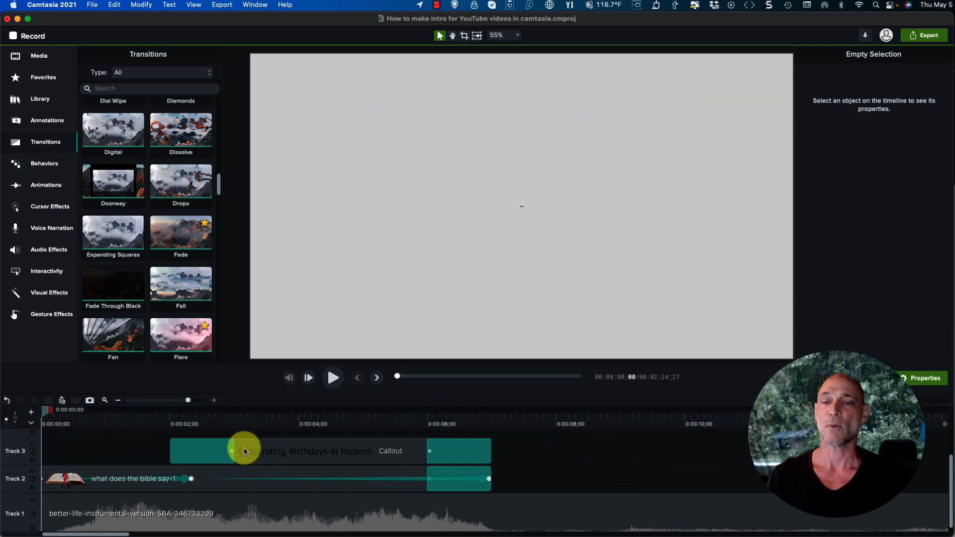
{"action": "left_click", "coordinate": [332, 377]}
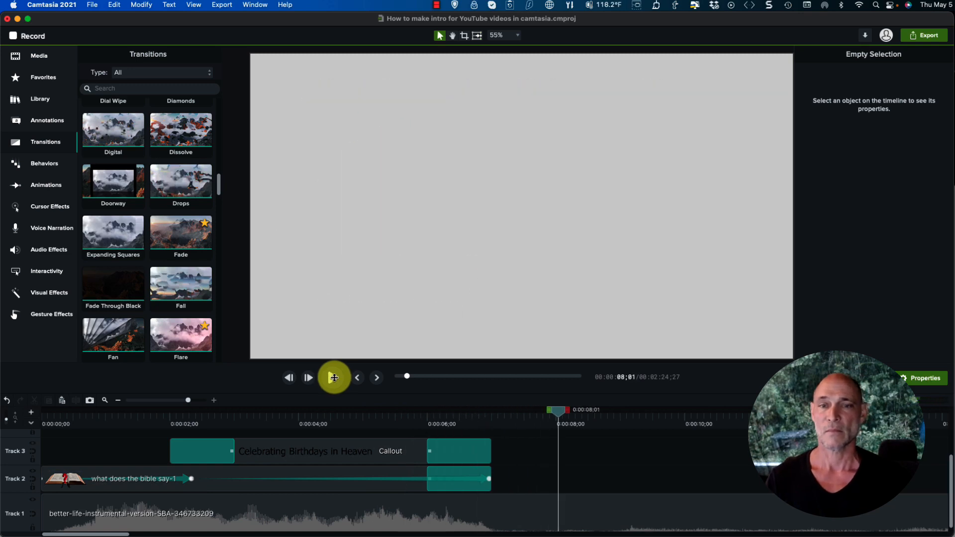
{"action": "left_click", "coordinate": [468, 416]}
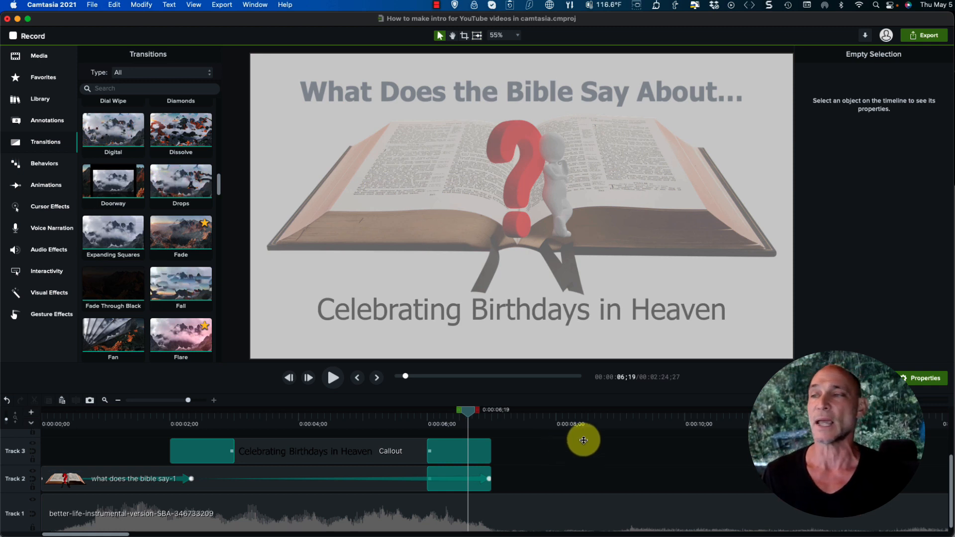
- Place the main video clip directly after the Bible image on Track 2, and enlarge it to fill the canvas
{"action": "left_click_drag", "start_coordinate": [954, 475], "coordinate": [558, 475]}
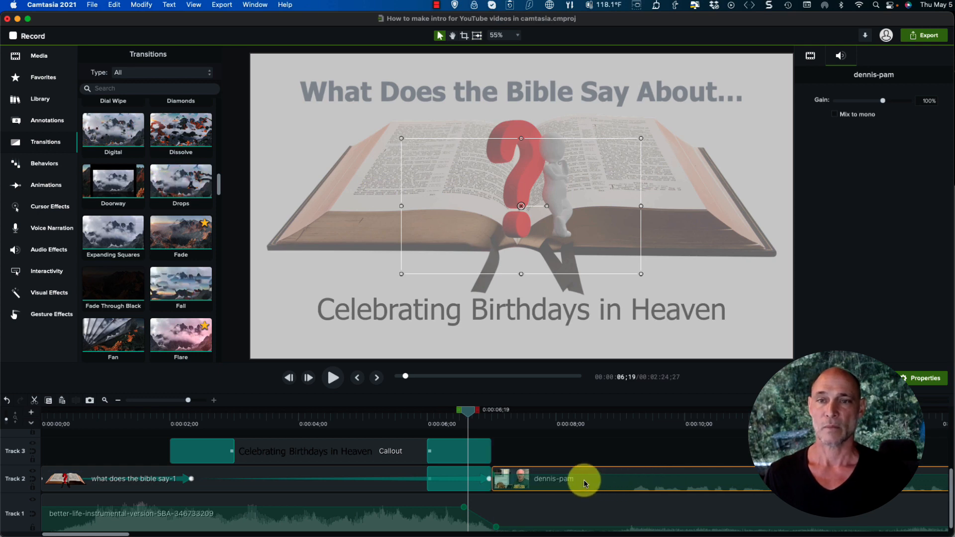
{"action": "left_click", "coordinate": [580, 459]}
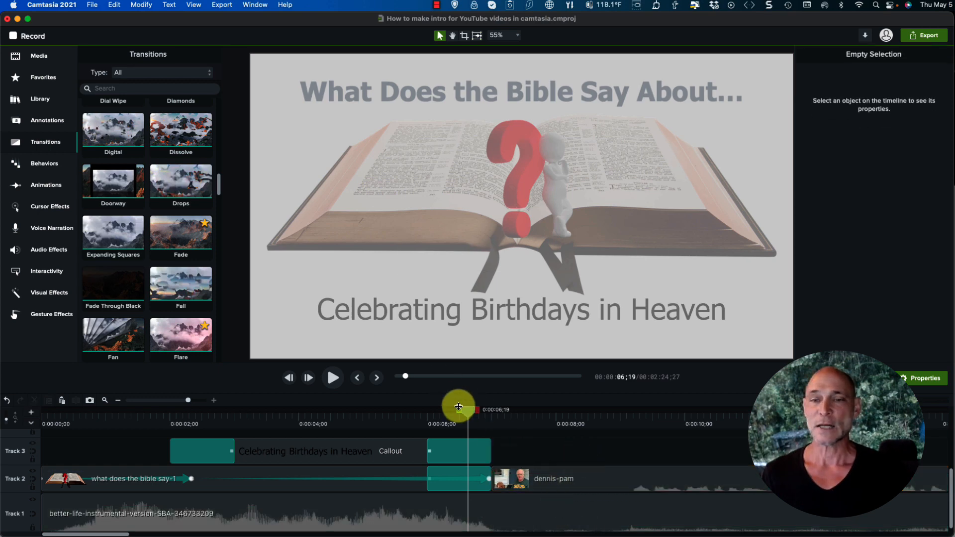
{"action": "left_click_drag", "start_coordinate": [458, 406], "coordinate": [555, 422]}
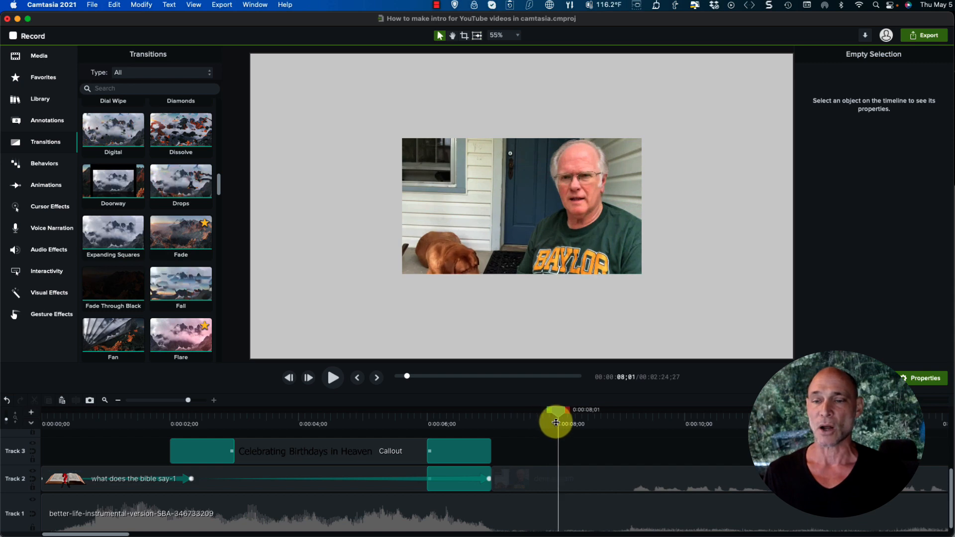
{"action": "left_click", "coordinate": [477, 203]}
{"action": "left_click_drag", "start_coordinate": [477, 203], "coordinate": [365, 123]}
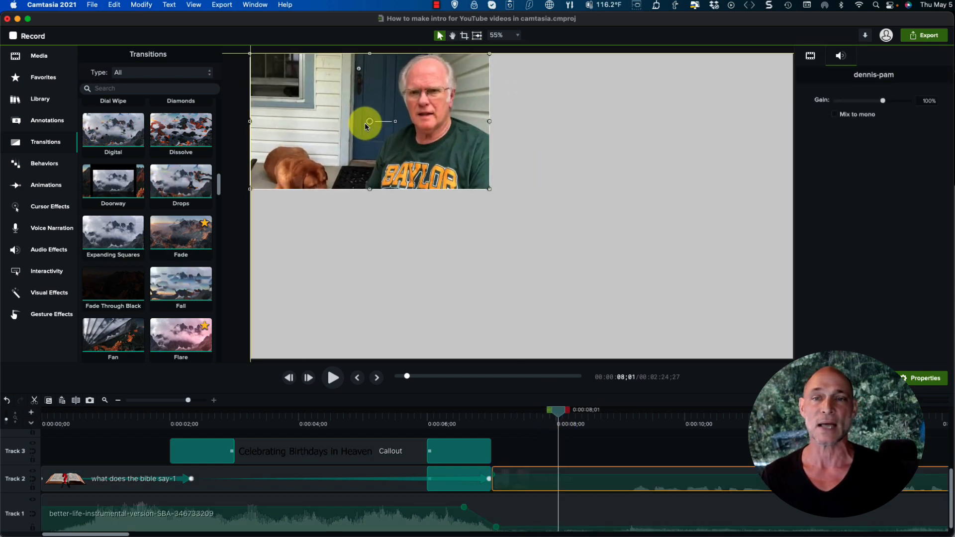
{"action": "left_click_drag", "start_coordinate": [487, 190], "coordinate": [792, 357]}
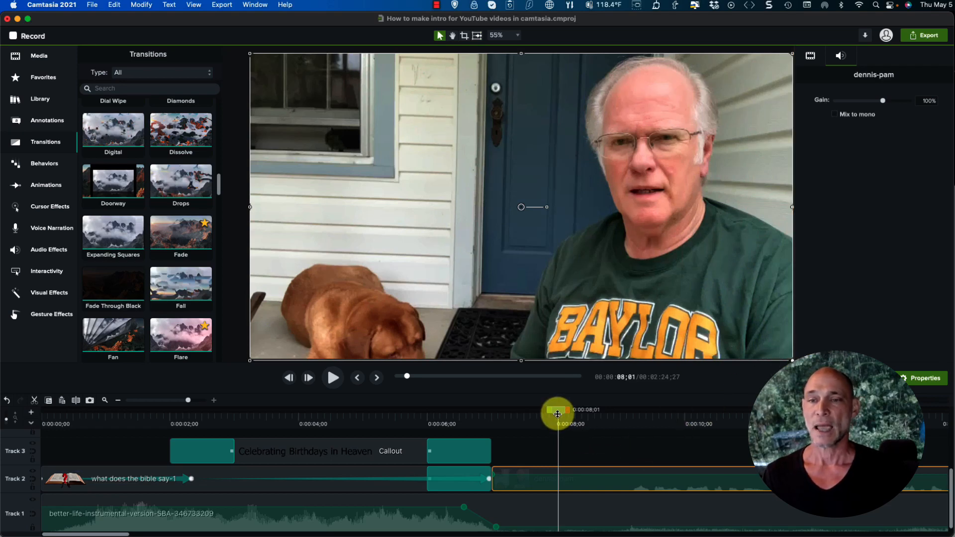
- Raise the audio volume of the main video clip on Track 2
{"action": "left_click_drag", "start_coordinate": [558, 414], "coordinate": [745, 432]}
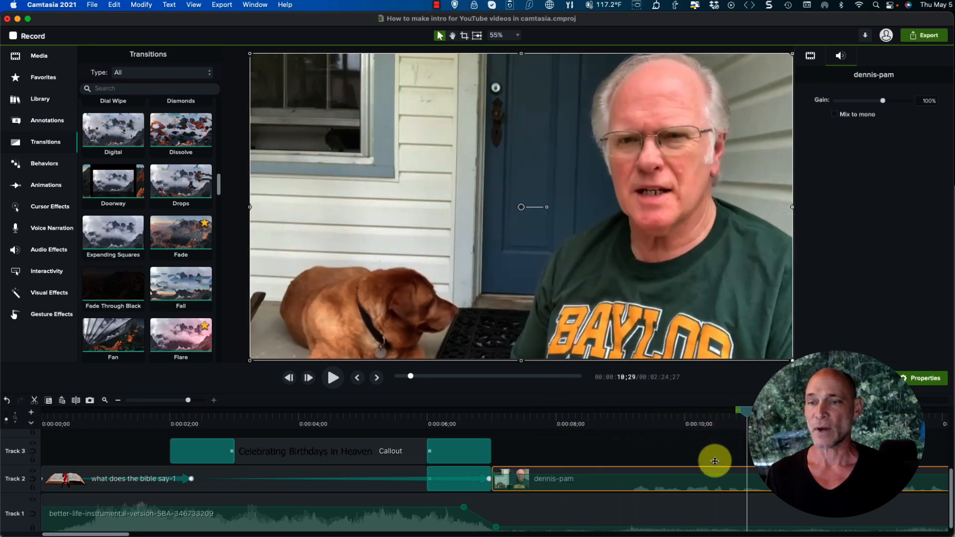
{"action": "scroll", "coordinate": [714, 461], "scroll_direction": "right", "scroll_amount": 10}
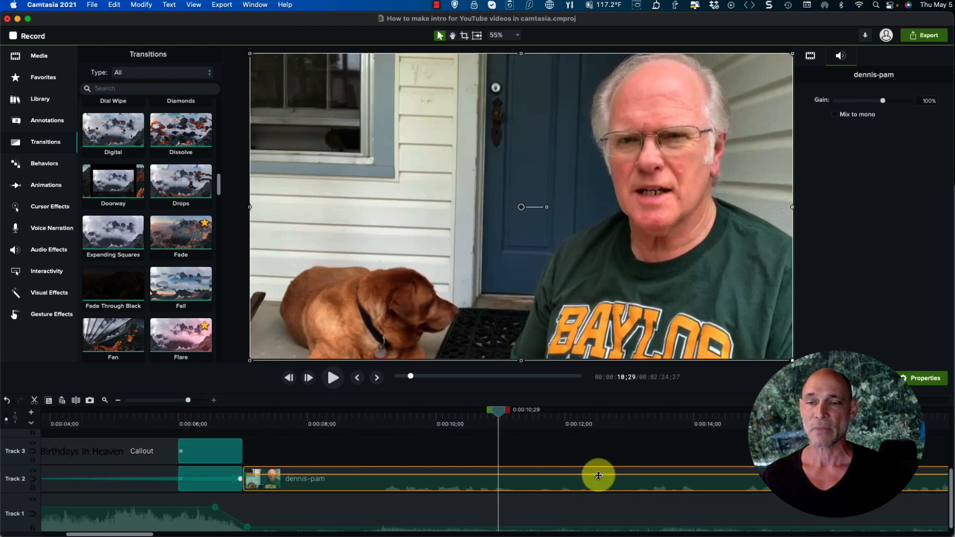
{"action": "left_click_drag", "start_coordinate": [597, 473], "coordinate": [597, 433]}
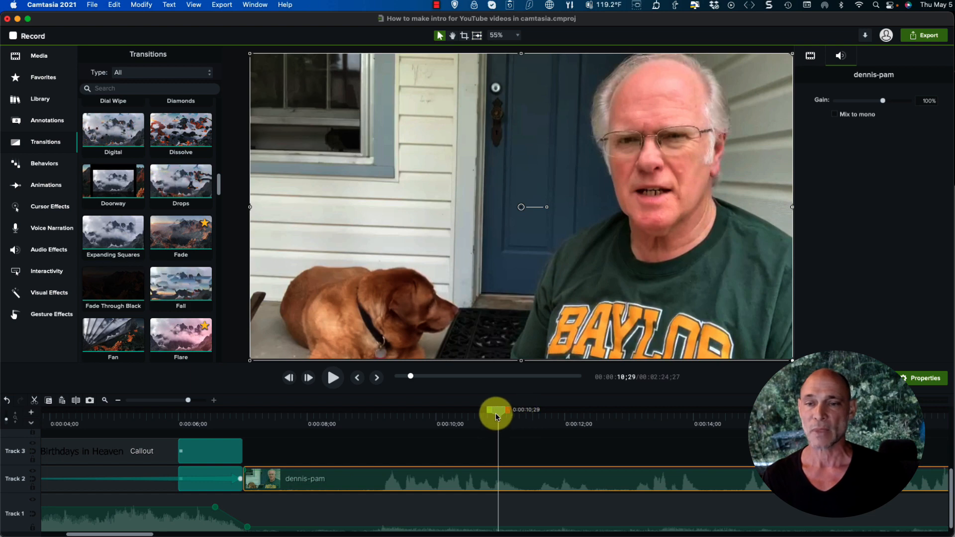
- Play through the main clip's opening to find a starting point, and set the playhead at 0:00:20;14
{"action": "left_click_drag", "start_coordinate": [496, 414], "coordinate": [740, 422]}
{"action": "scroll", "coordinate": [642, 467], "scroll_direction": "right", "scroll_amount": 2}
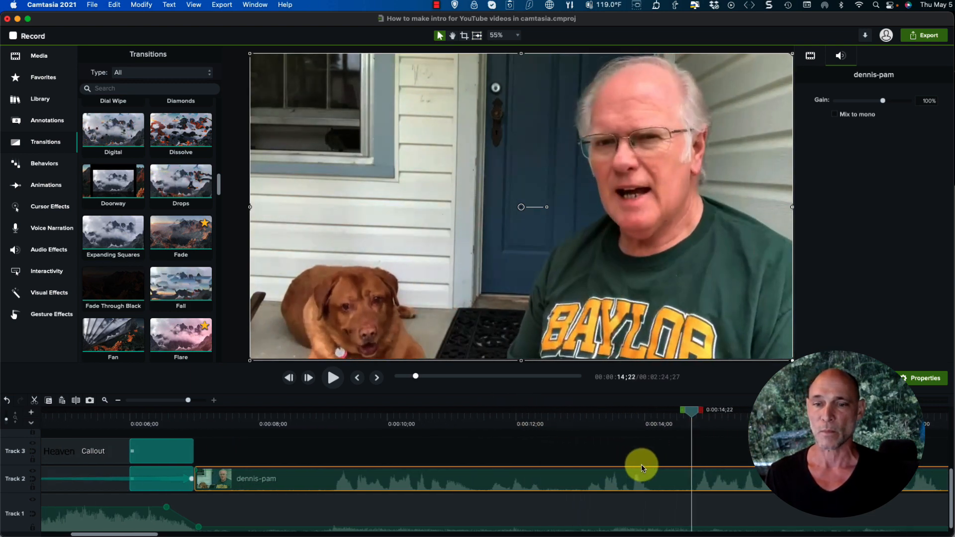
{"action": "scroll", "coordinate": [641, 467], "scroll_direction": "right", "scroll_amount": 5}
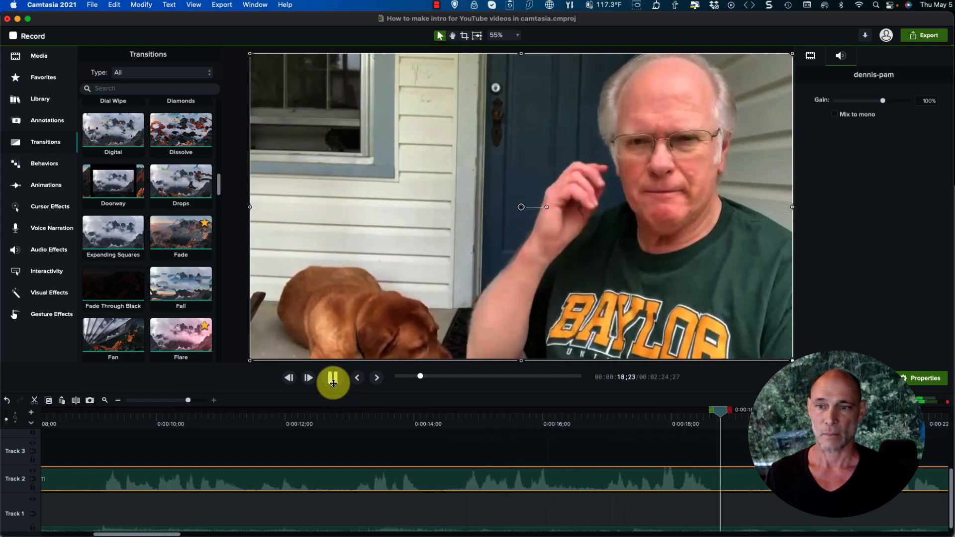
{"action": "scroll", "coordinate": [503, 477], "scroll_direction": "right", "scroll_amount": 5}
{"action": "scroll", "coordinate": [488, 468], "scroll_direction": "right", "scroll_amount": 4}
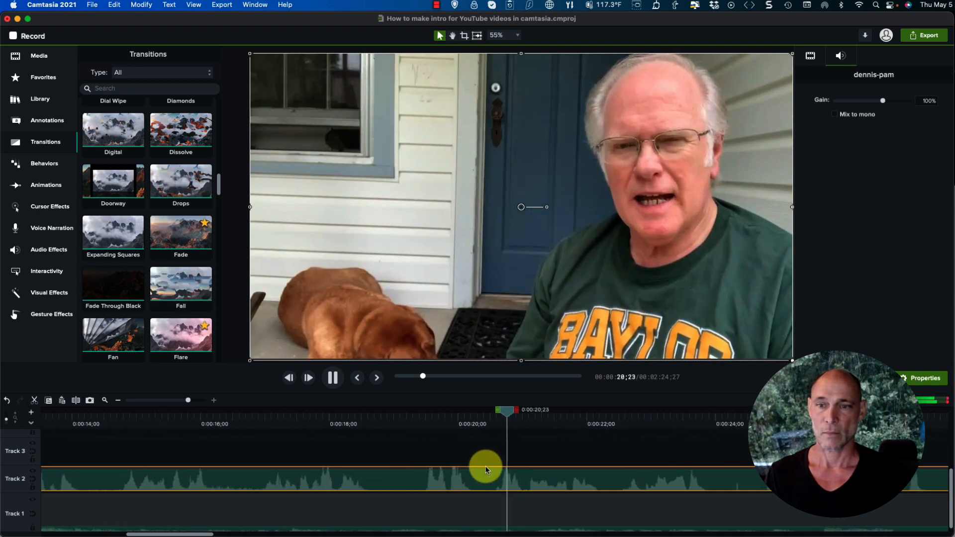
{"action": "left_click", "coordinate": [334, 380]}
{"action": "left_click", "coordinate": [444, 413]}
{"action": "left_click_drag", "start_coordinate": [449, 413], "coordinate": [389, 411]}
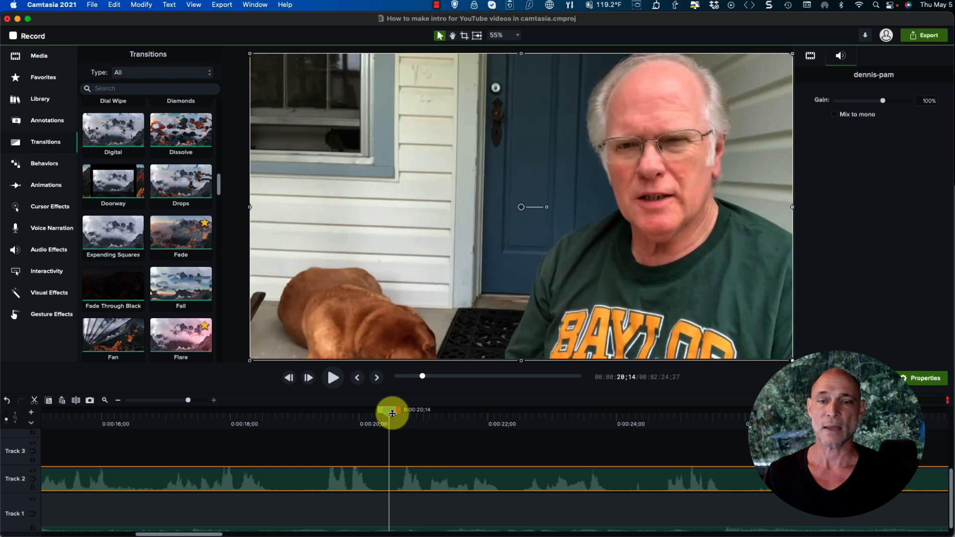
- Cut away the part of the main clip before 0:00:20;14, and move the remainder against the end of the intro
{"action": "scroll", "coordinate": [324, 437], "scroll_direction": "left", "scroll_amount": 8}
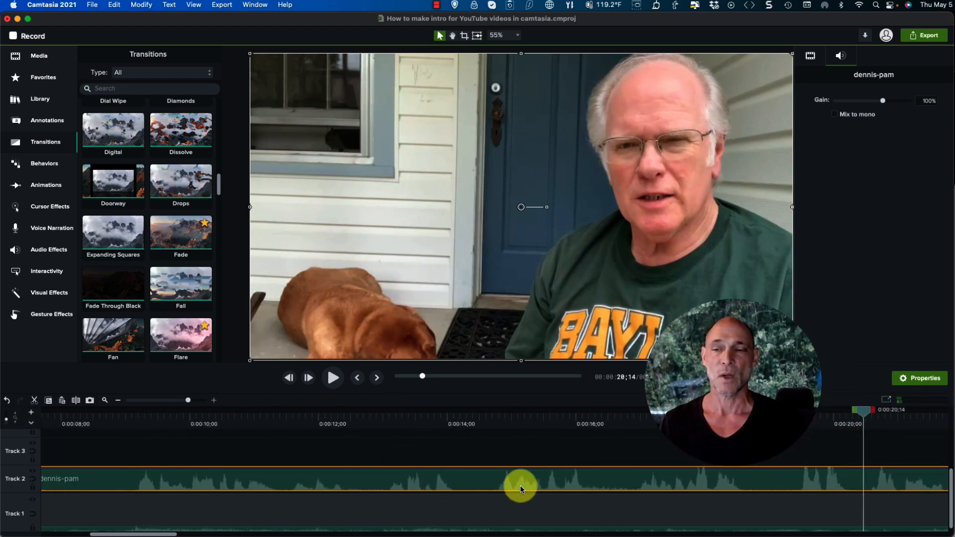
{"action": "right_click", "coordinate": [855, 483]}
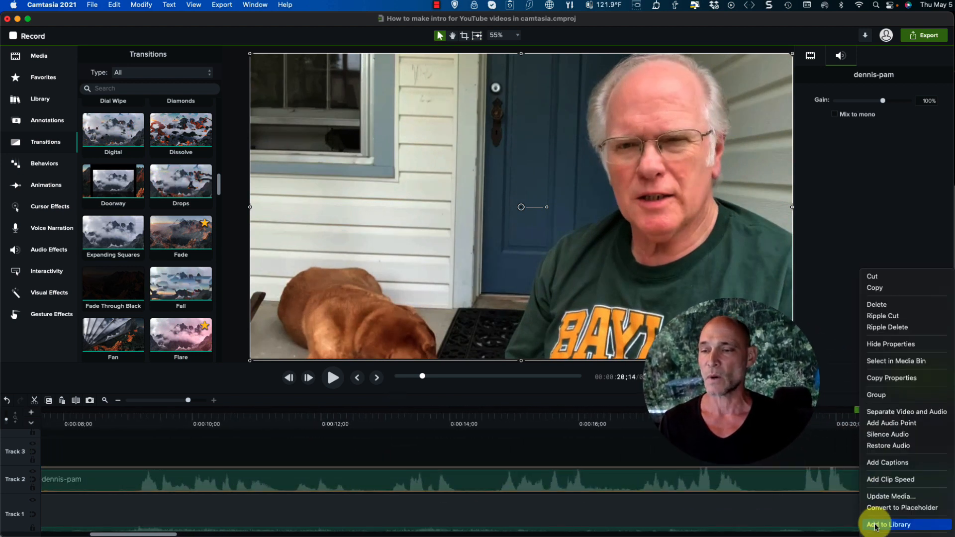
{"action": "left_click", "coordinate": [834, 484]}
{"action": "right_click", "coordinate": [834, 484]}
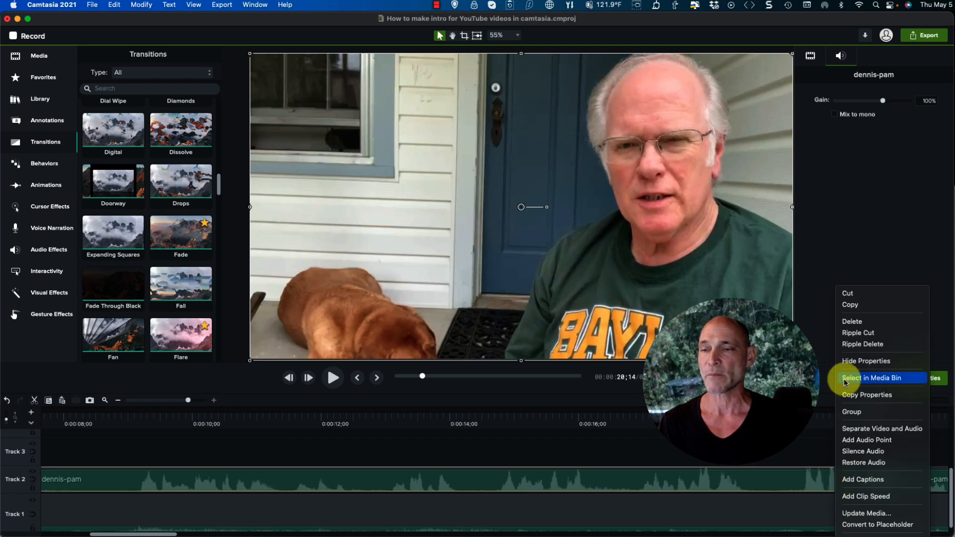
{"action": "left_click", "coordinate": [846, 323]}
{"action": "left_click_drag", "start_coordinate": [910, 496], "coordinate": [548, 476]}
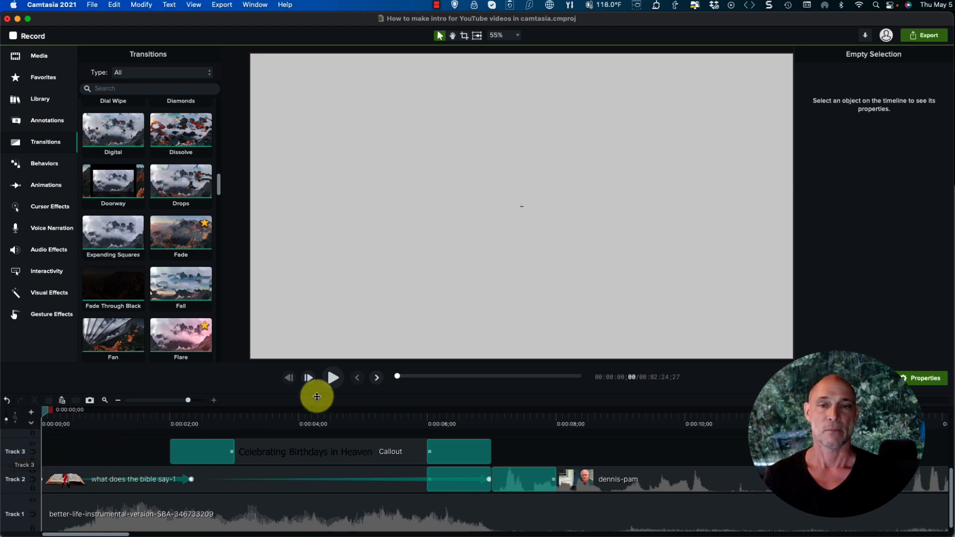
- Play the intro from the start through into the trimmed main video
{"action": "left_click", "coordinate": [338, 379]}
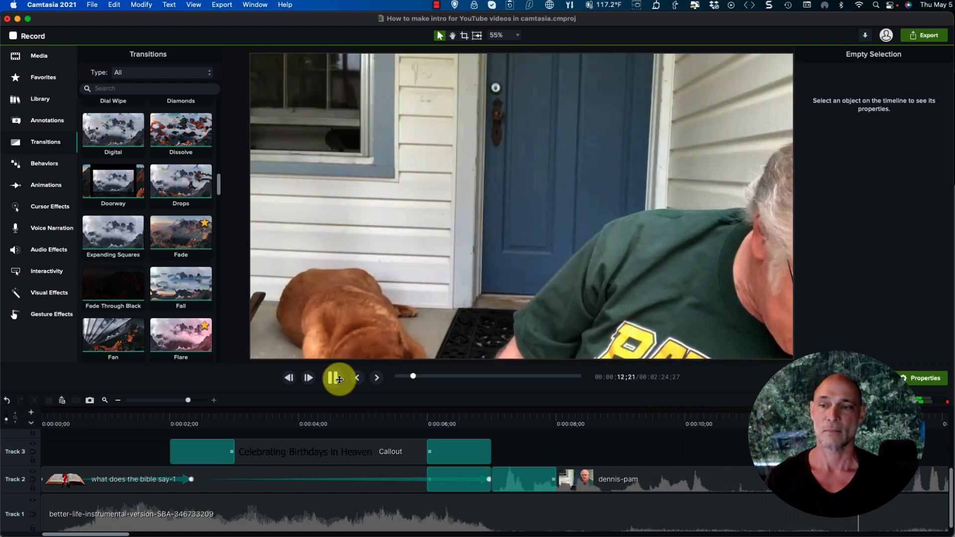
{"action": "left_click", "coordinate": [339, 379]}
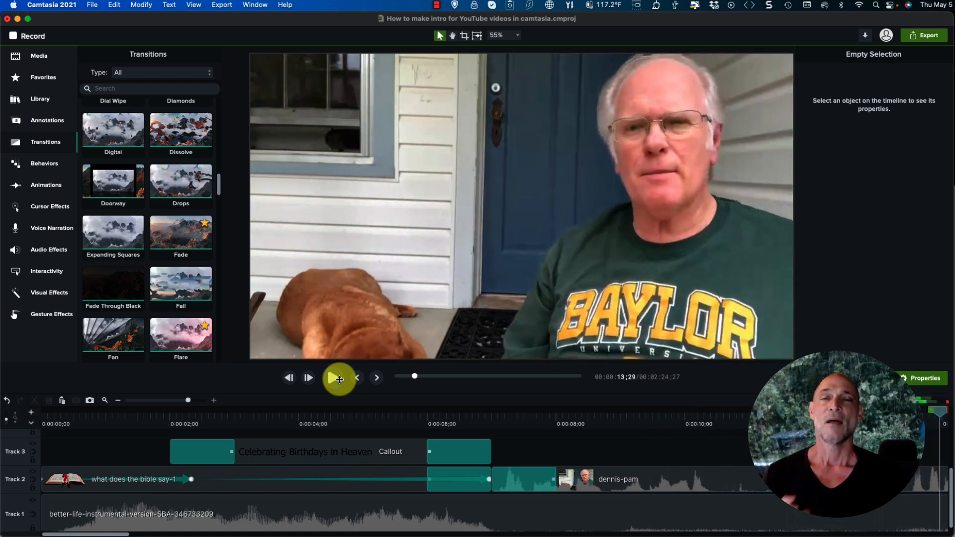